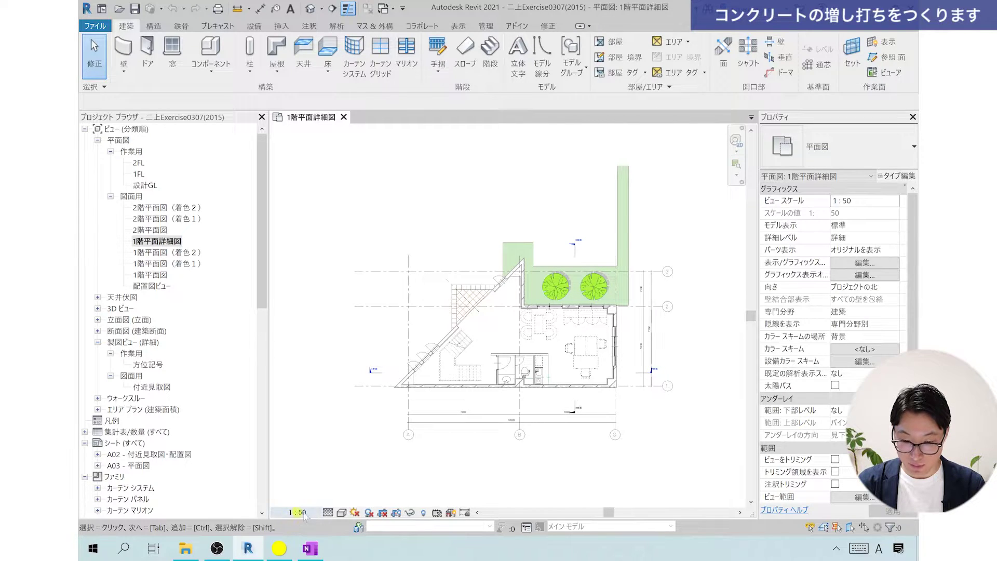
Step: Zoom into the 1階平面詳細図 first-floor plan detail view at 1:50
scroll(498, 397, up, 2)
Step: Zoom toward the bottom wall and set the view scale to 1:10
scroll(509, 390, up, 2)
scroll(514, 391, up, 2)
scroll(501, 426, up, 2)
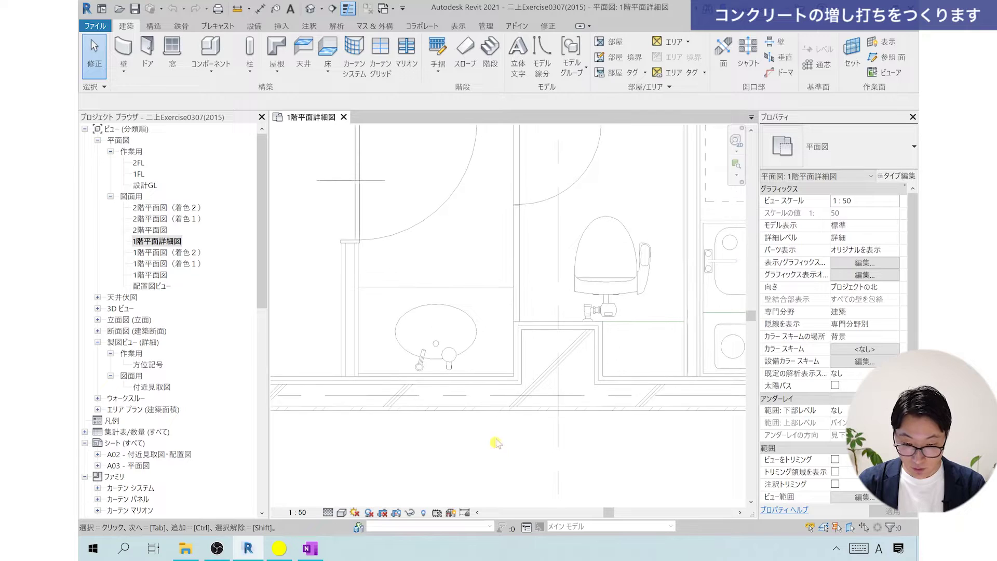
scroll(478, 414, up, 2)
scroll(475, 439, up, 1)
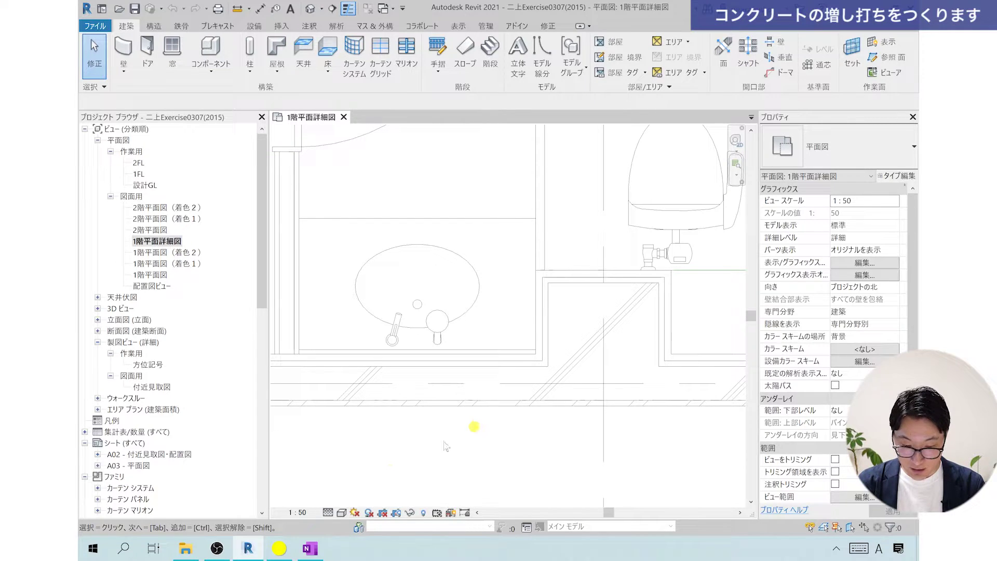
click(297, 512)
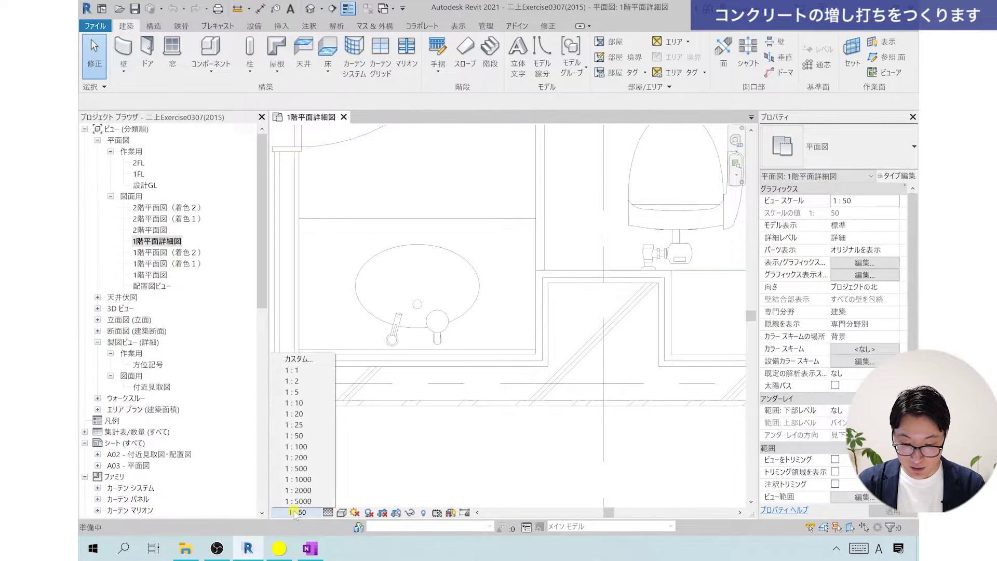
click(301, 403)
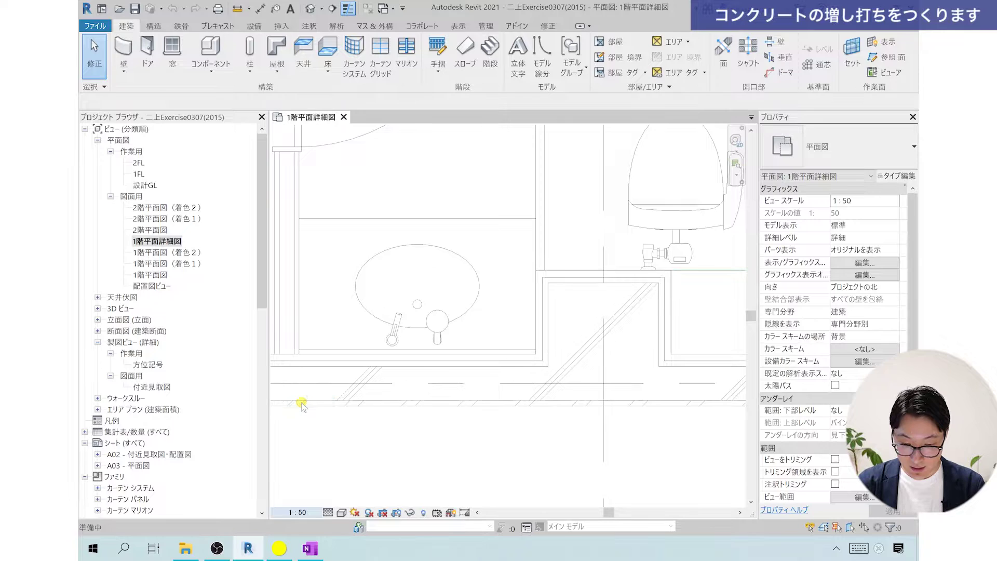
Step: Select the bottom exterior wall 外壁-RCt150
scroll(444, 434, up, 2)
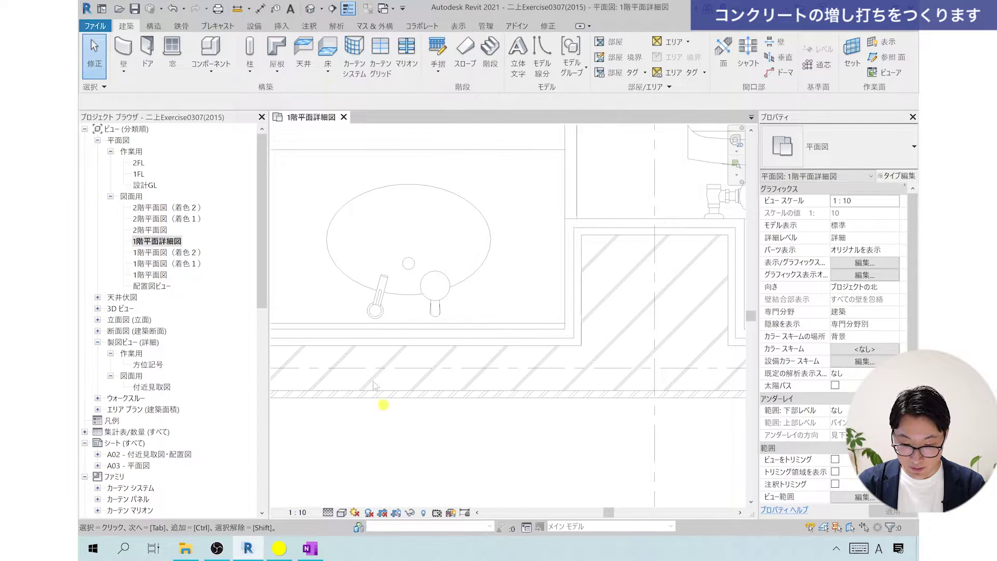
scroll(497, 435, up, 1)
click(485, 396)
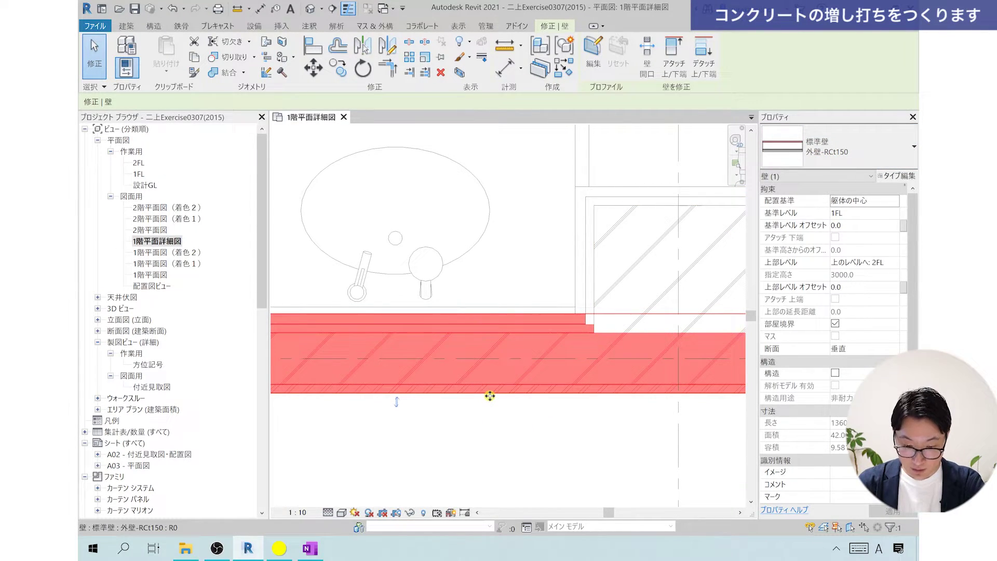
key(Escape)
scroll(476, 402, up, 3)
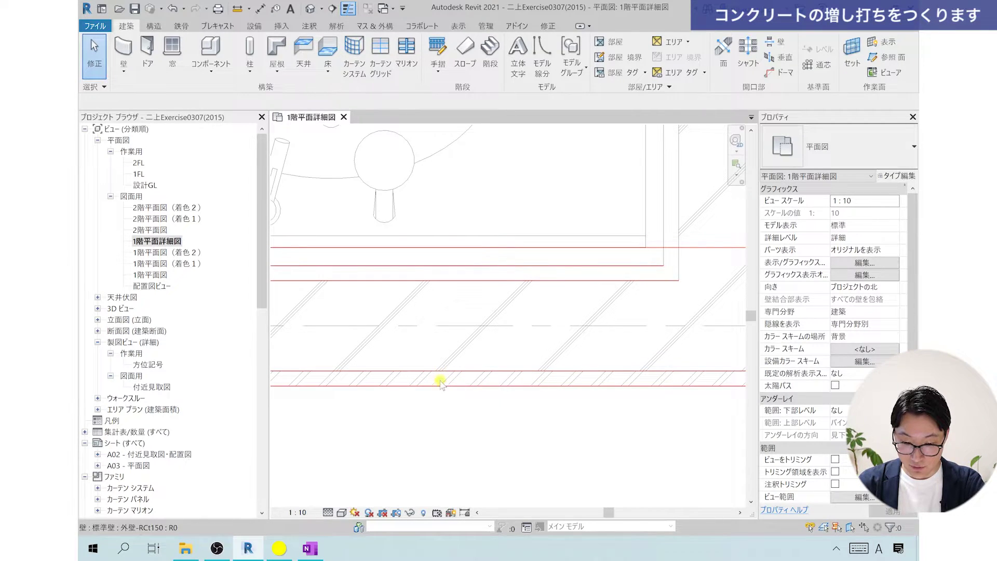
scroll(444, 380, down, 1)
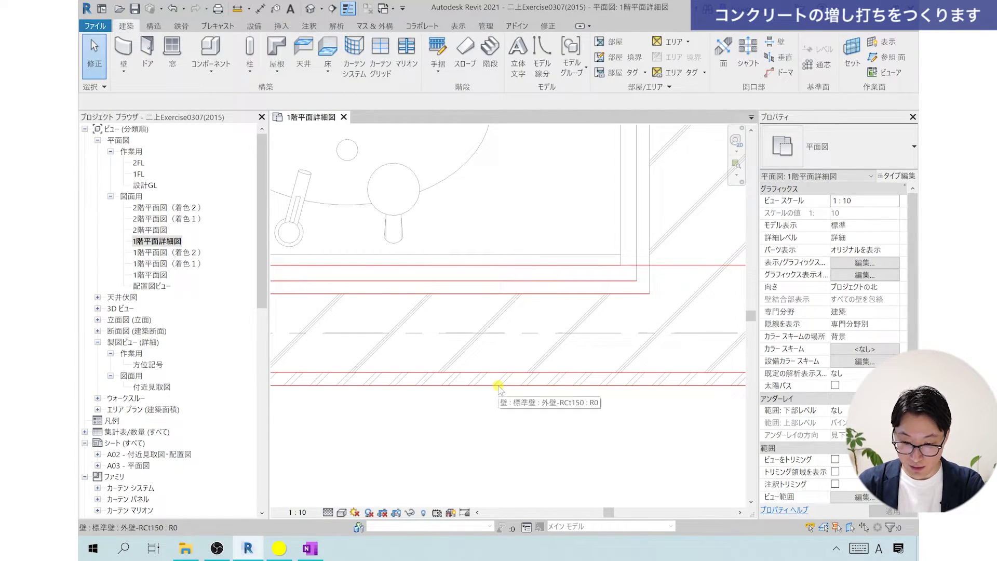
click(487, 374)
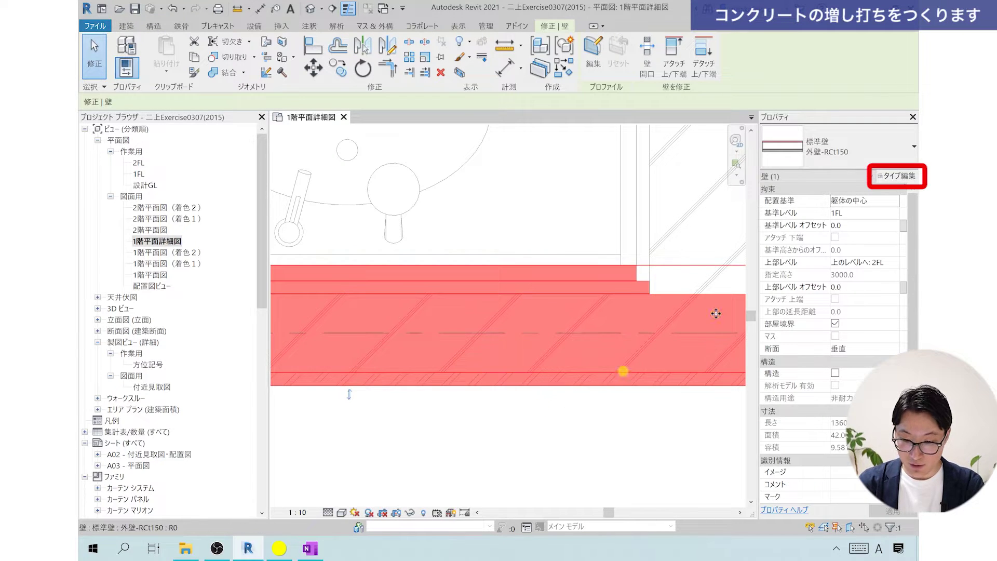
Step: Show 外壁-RCt150's layer structure with section preview and begin editing finish layer 1's material
click(890, 176)
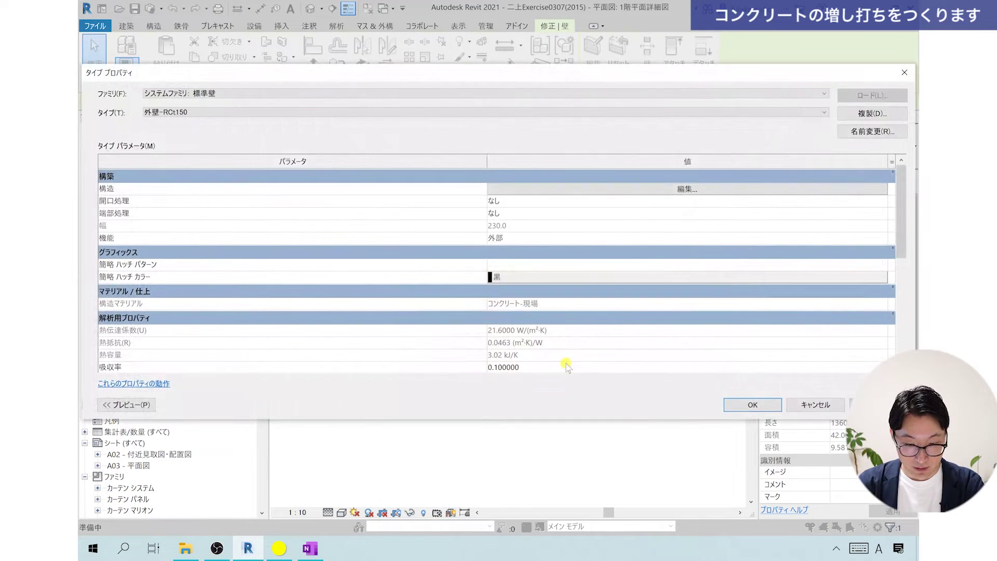
click(687, 189)
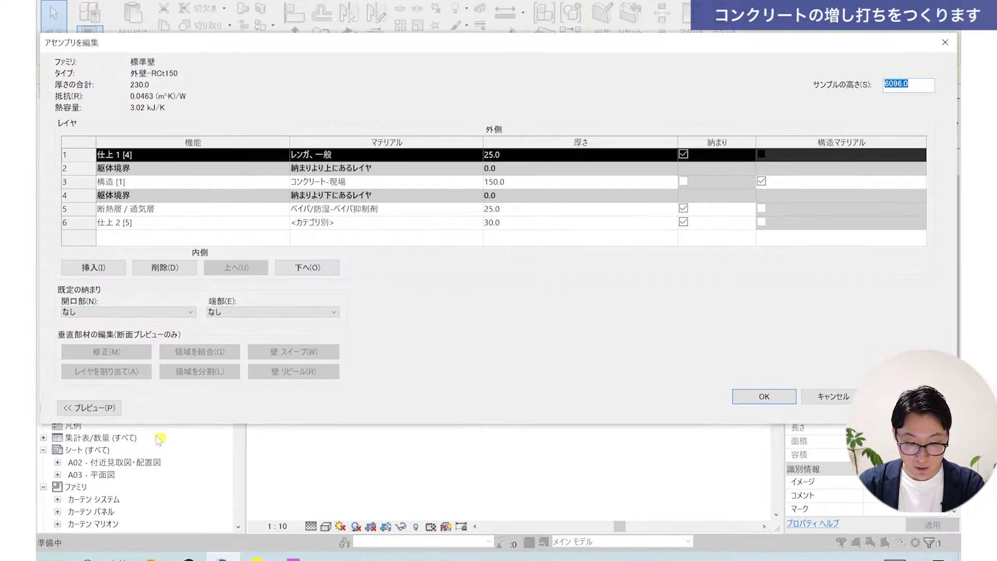
click(91, 408)
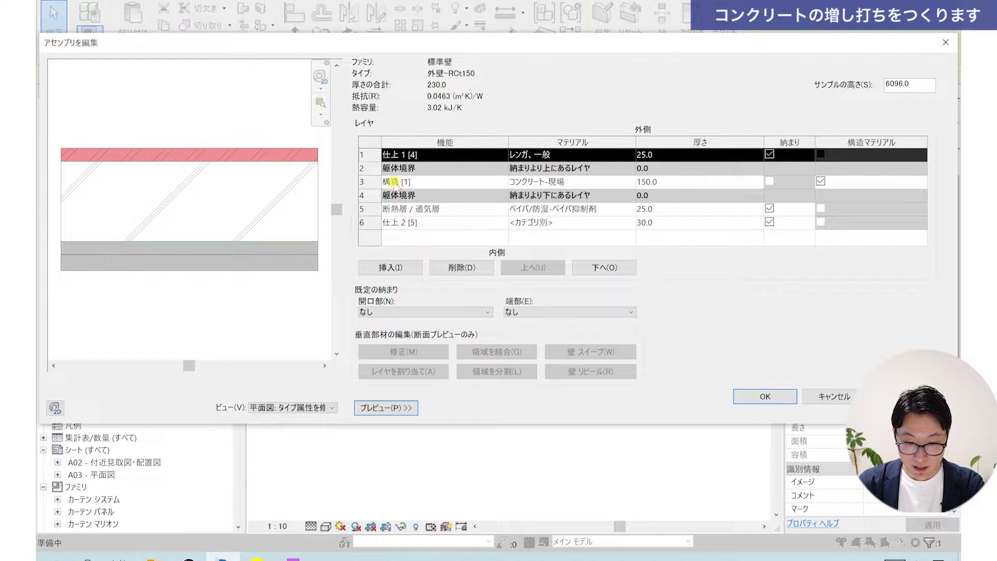
click(363, 180)
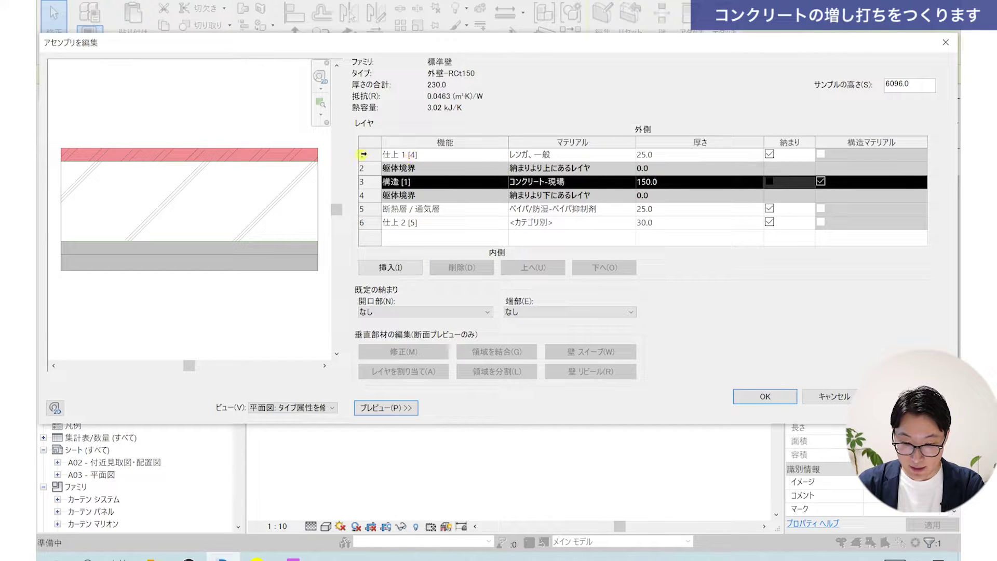
click(363, 154)
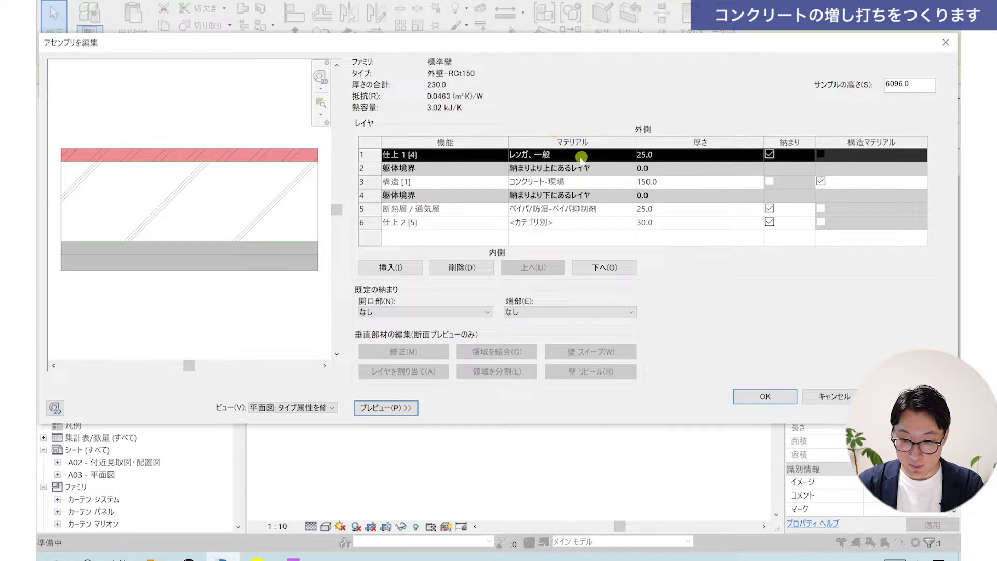
click(618, 152)
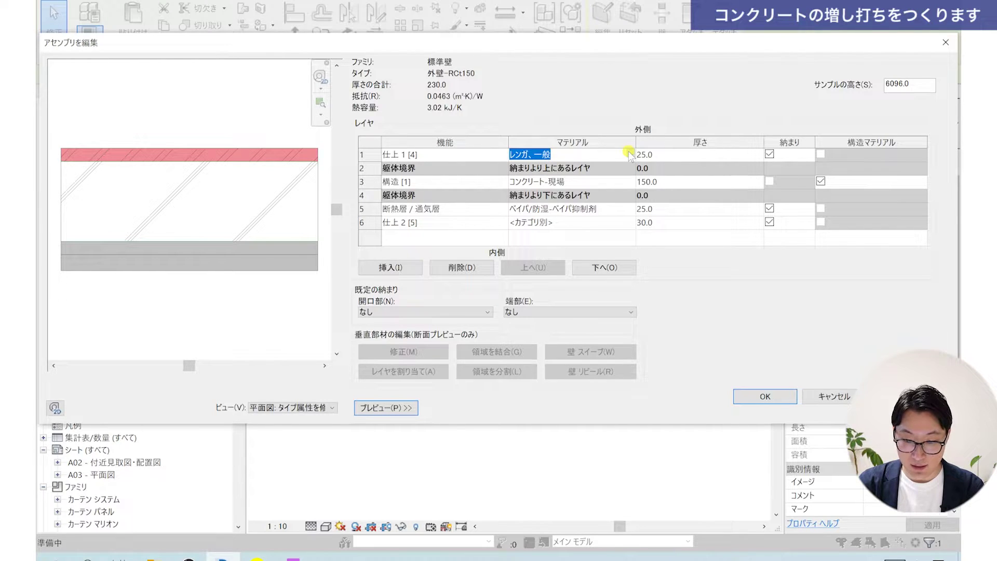
Step: Set the outer finish layer's material to コンクリート-現場
click(628, 151)
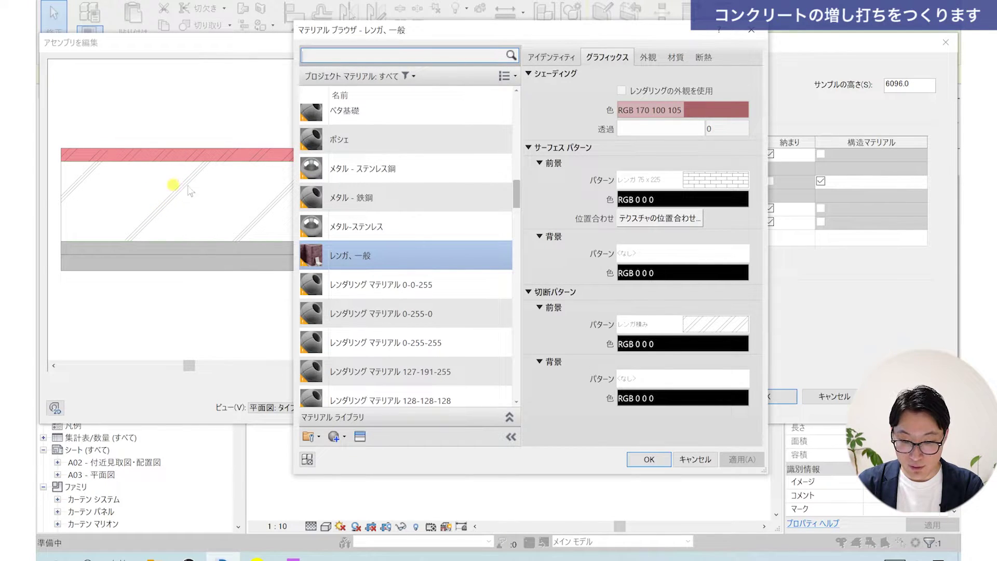
scroll(415, 288, up, 5)
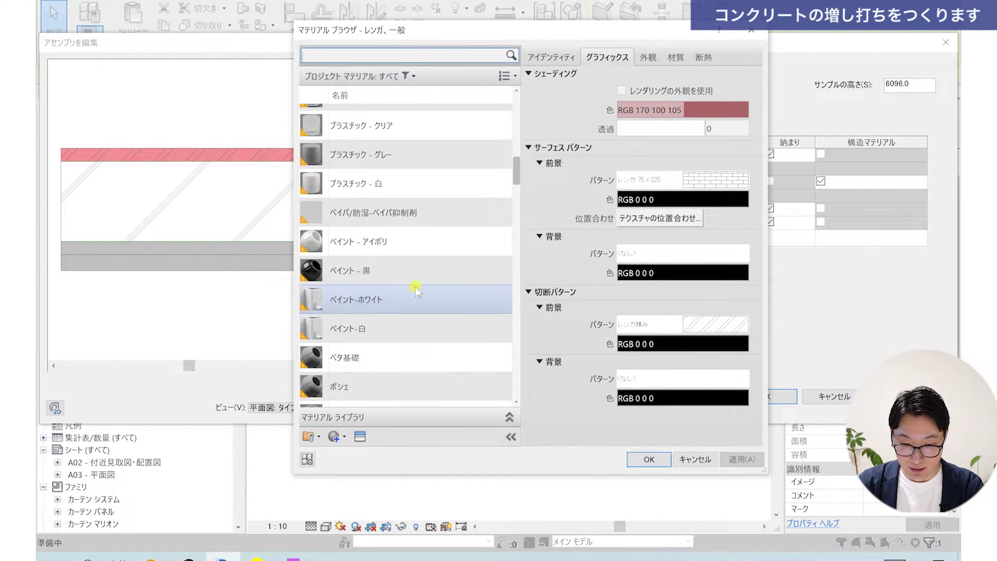
scroll(415, 283, up, 5)
click(415, 302)
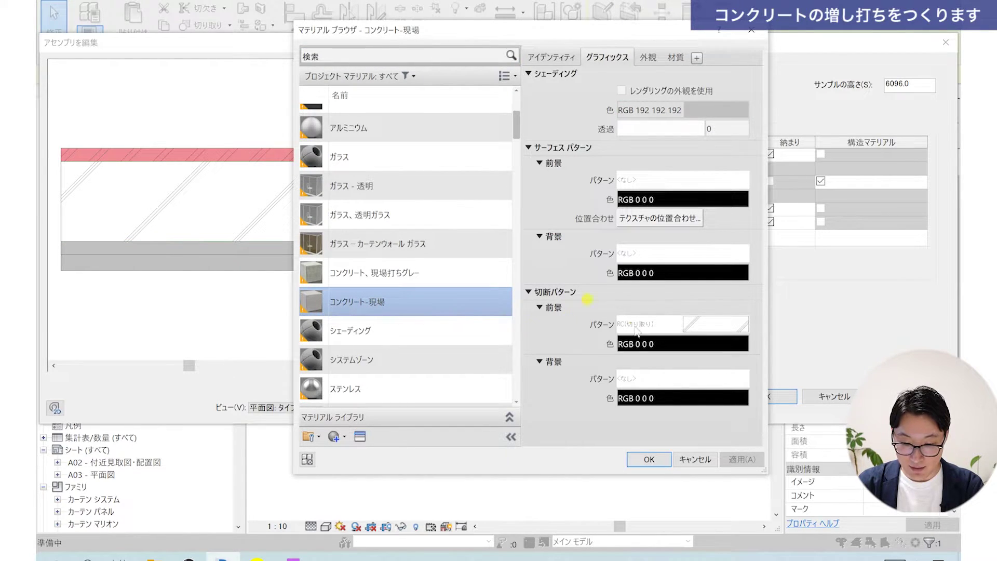
click(649, 459)
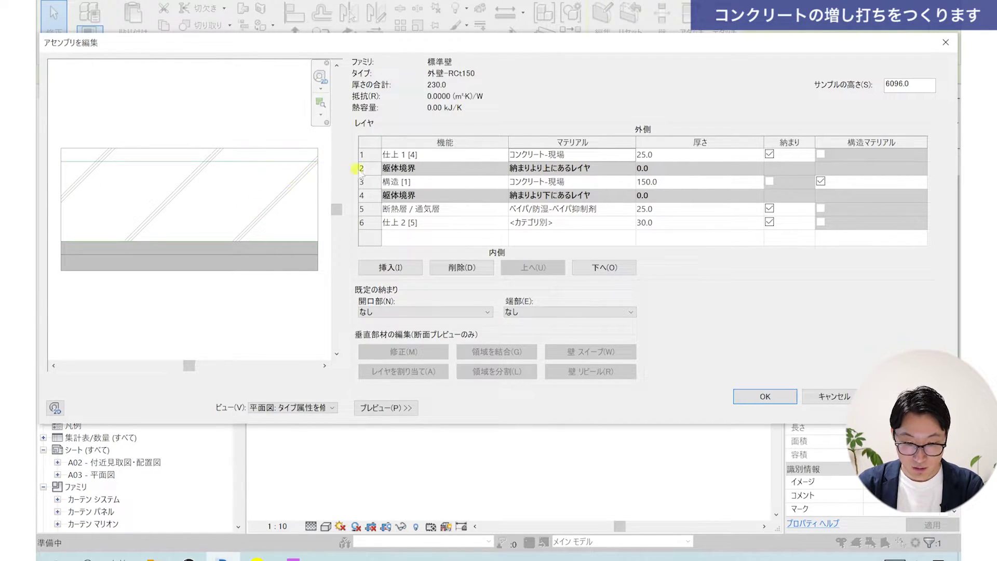
Step: Review the layers (25.0 finish, 230.0 total) and confirm both dialogs back to the plan
click(361, 168)
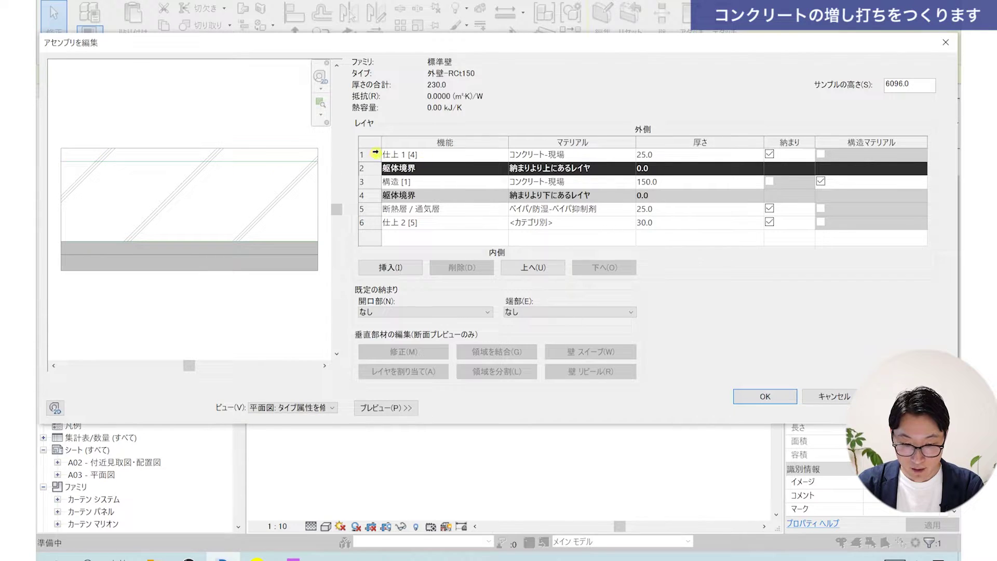
click(369, 154)
click(368, 180)
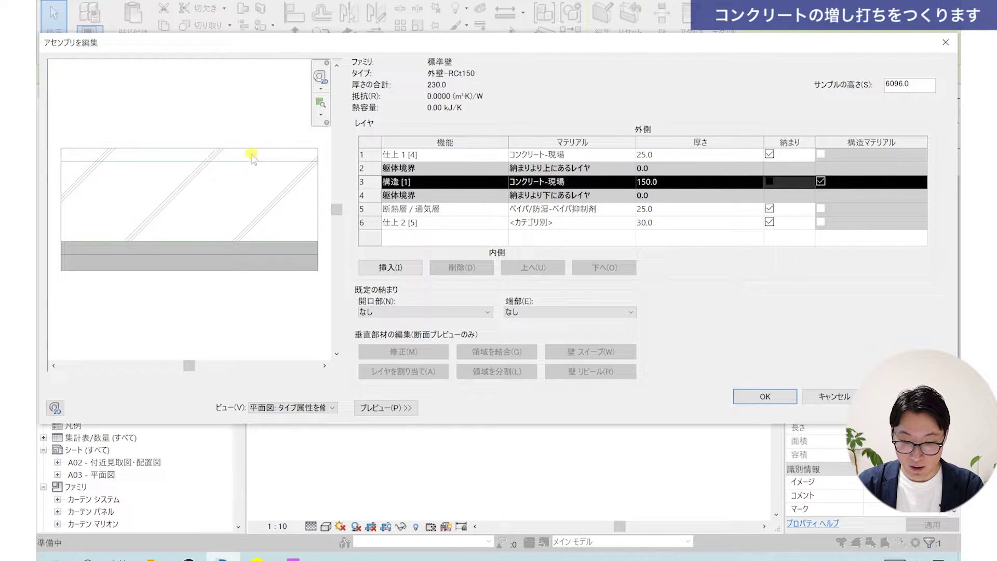
click(783, 398)
click(633, 407)
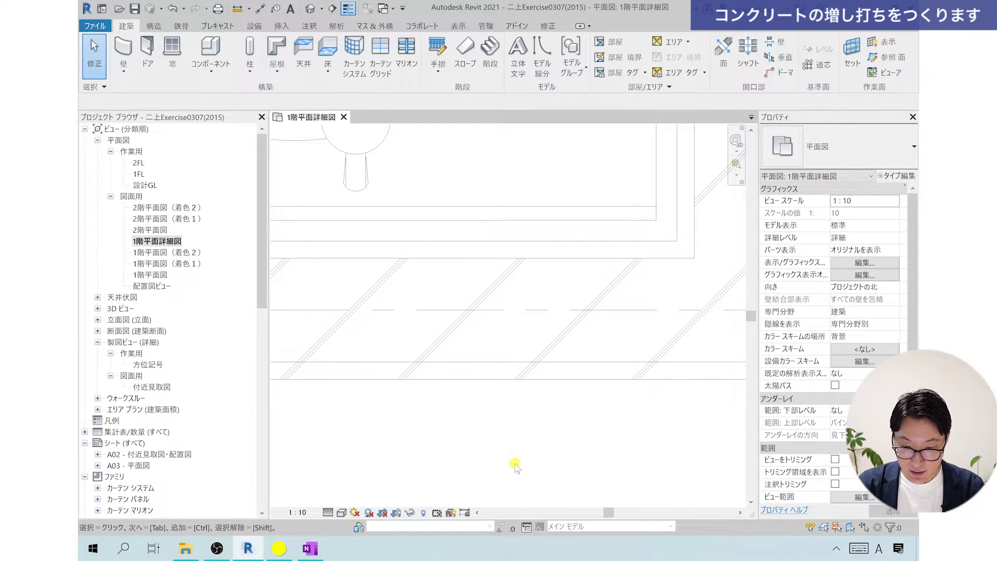
Step: Override the exterior wall's edge line with the <隠線> hidden line style
click(548, 26)
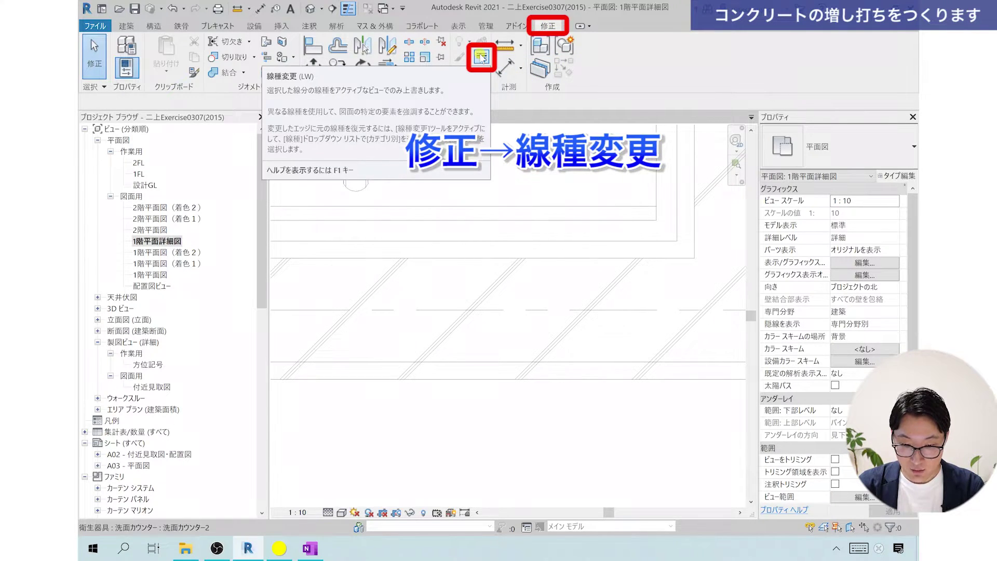
click(482, 57)
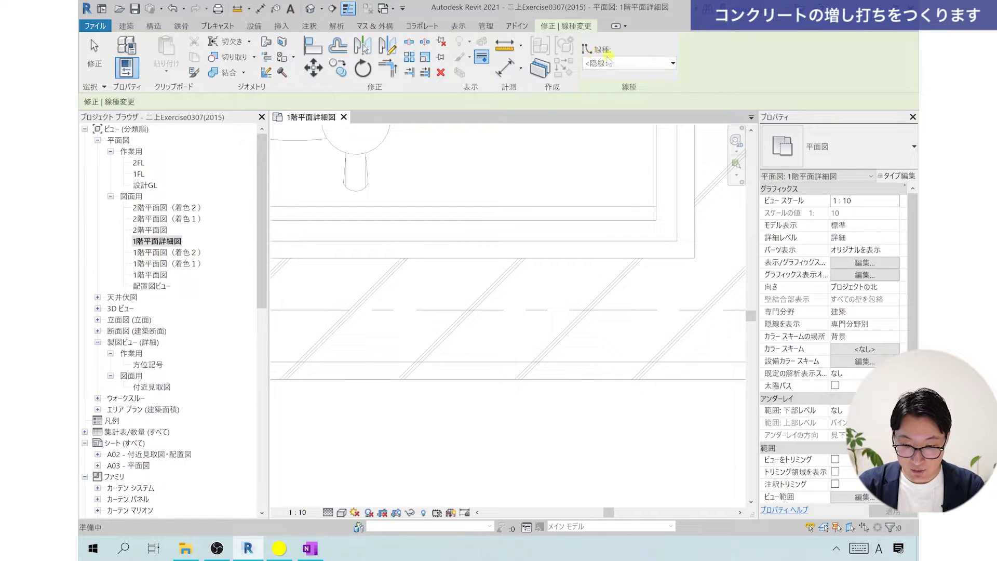
click(642, 65)
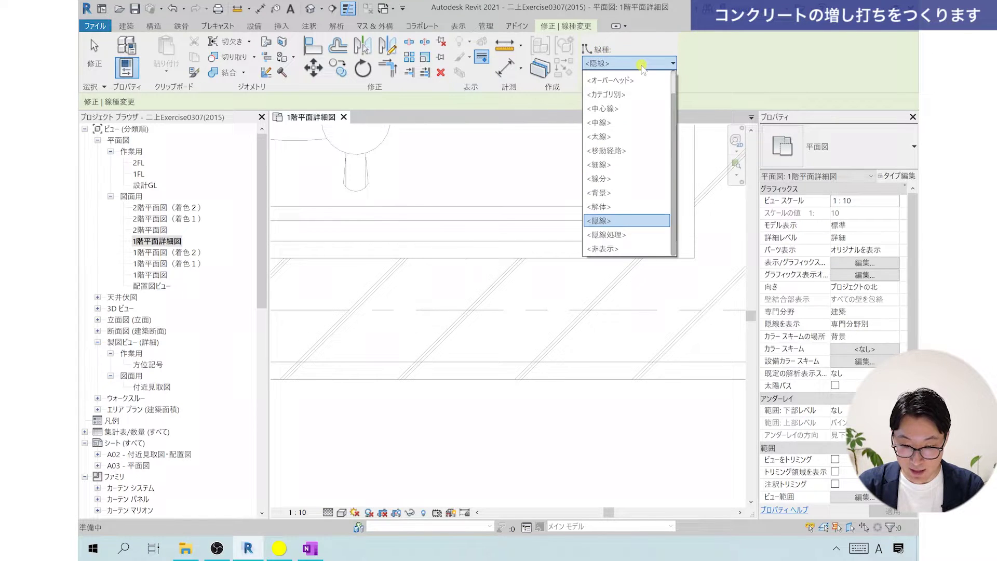
click(611, 221)
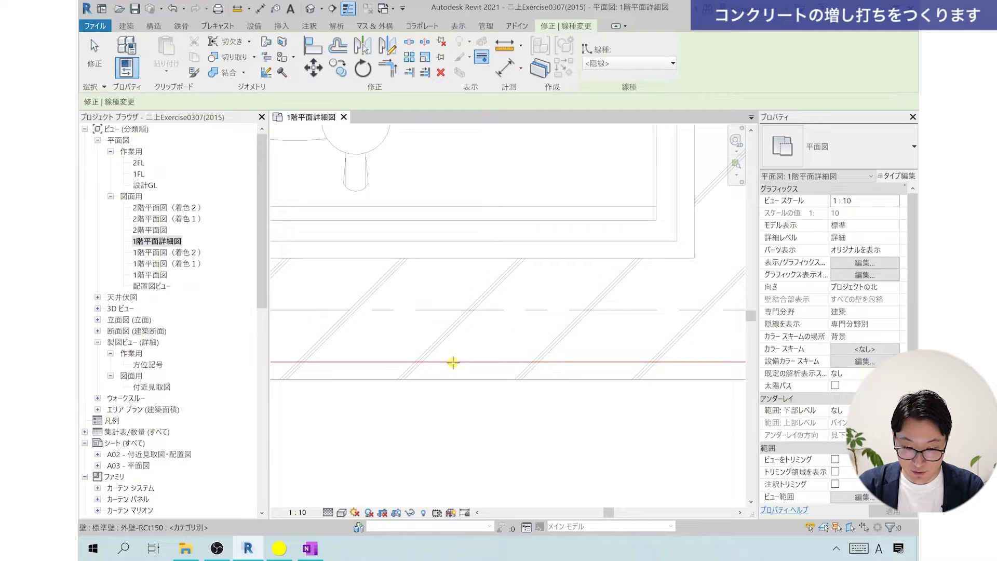
click(472, 361)
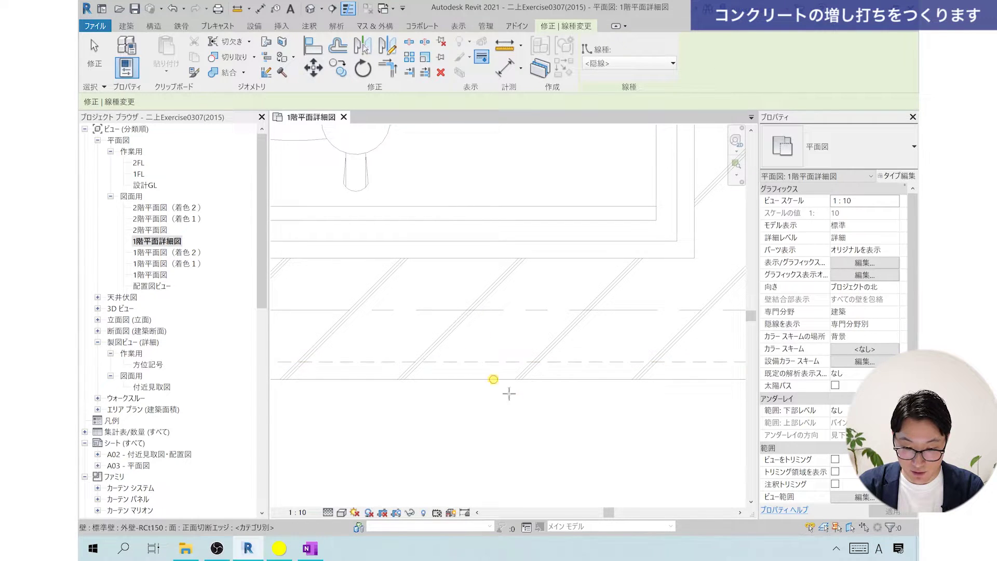
scroll(520, 433, up, 1)
scroll(523, 424, up, 1)
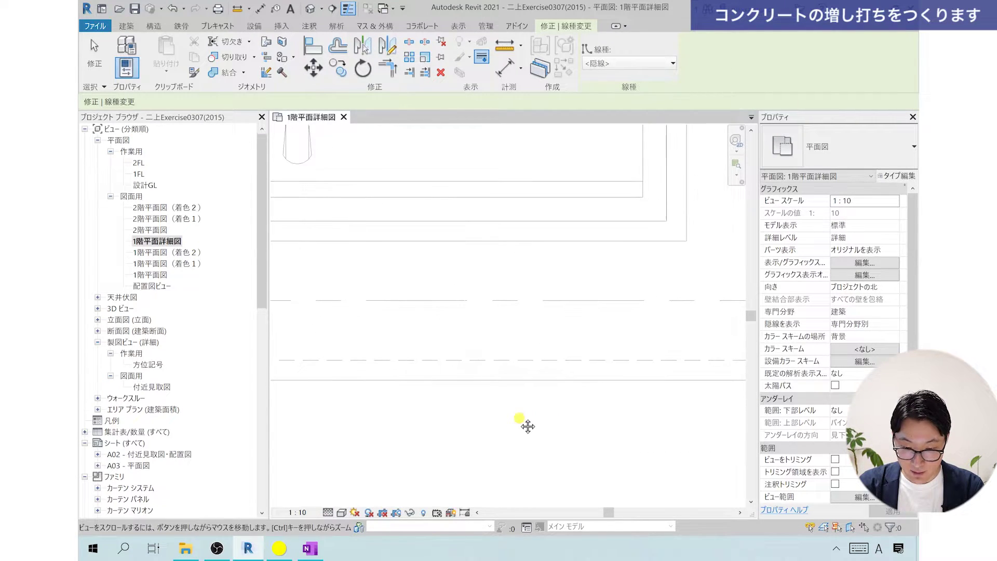
click(94, 55)
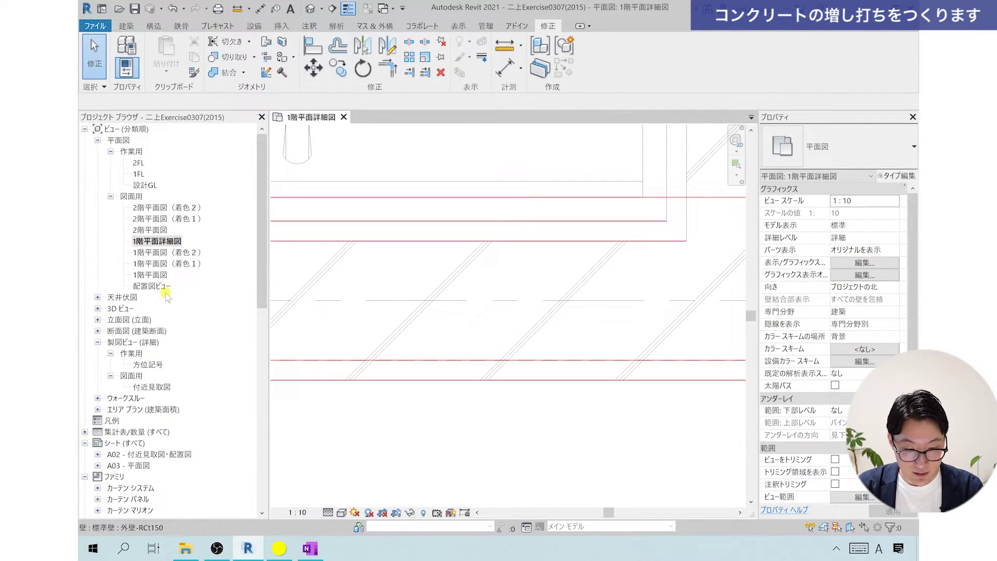
Step: Set the 1階平面図 floor plan's detail level to 標準
double_click(150, 275)
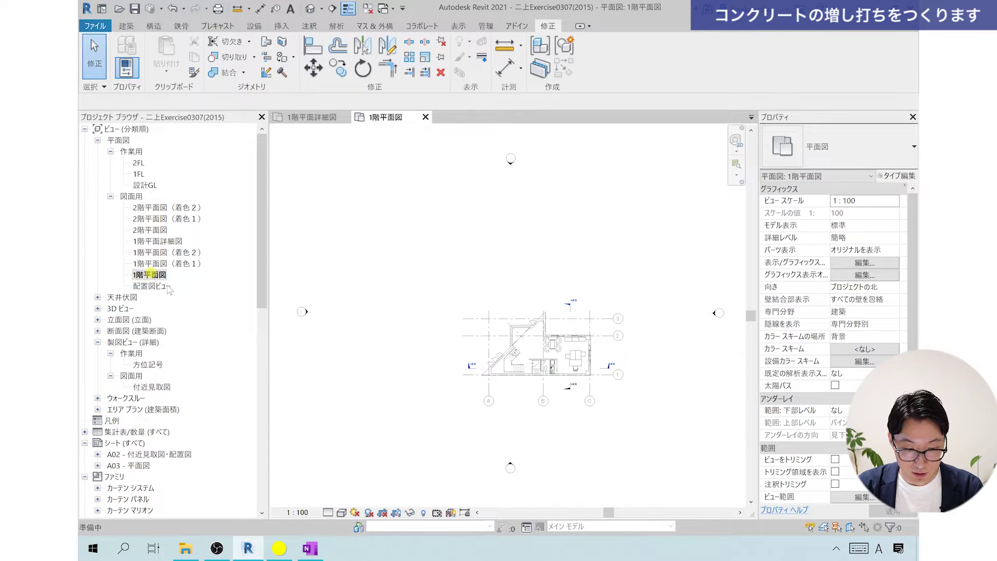
scroll(480, 362, up, 3)
scroll(534, 389, up, 3)
scroll(541, 385, up, 2)
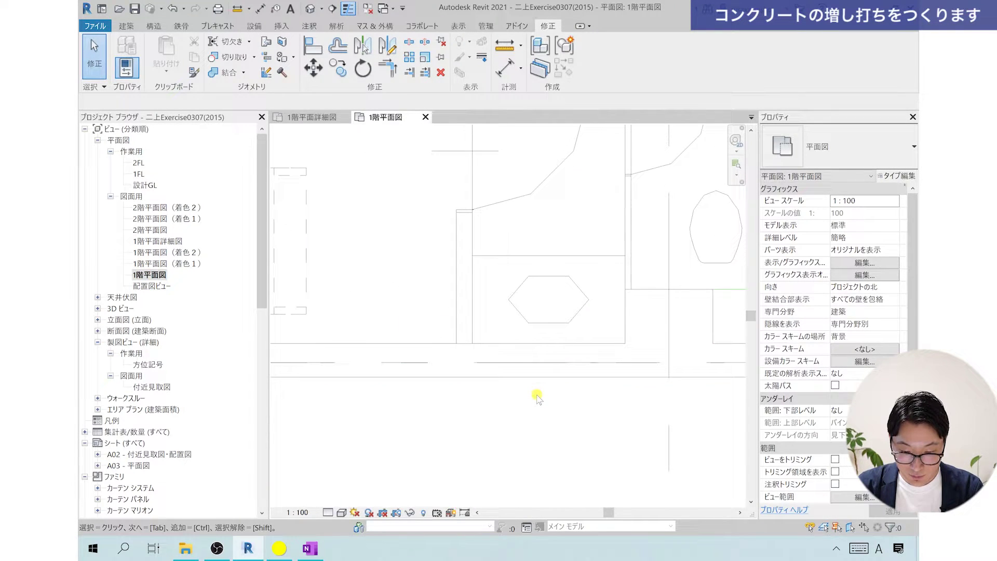
click(327, 513)
click(337, 485)
Step: Return to the 1階平面詳細図 plan detail view
scroll(506, 398, up, 1)
scroll(506, 397, up, 1)
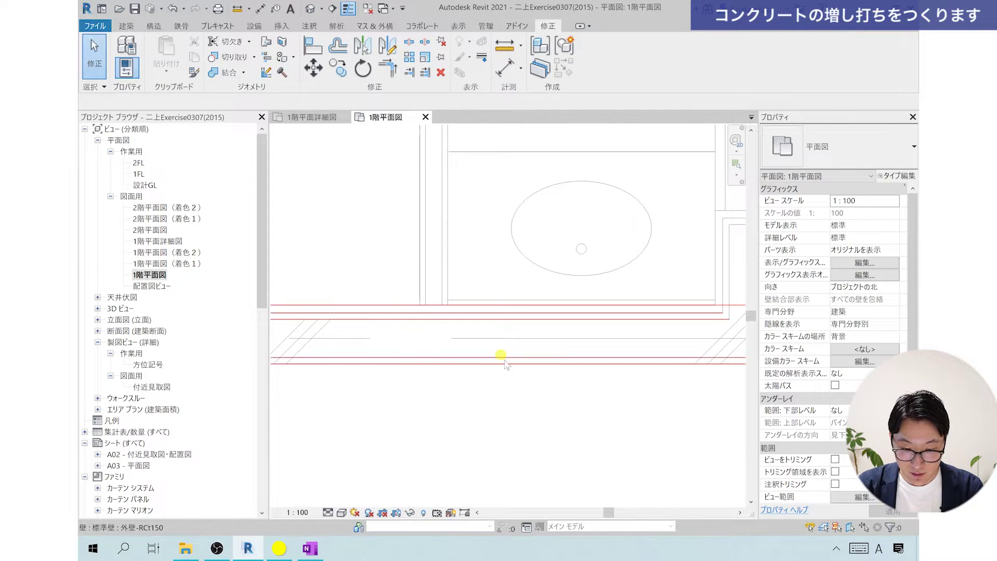
double_click(168, 242)
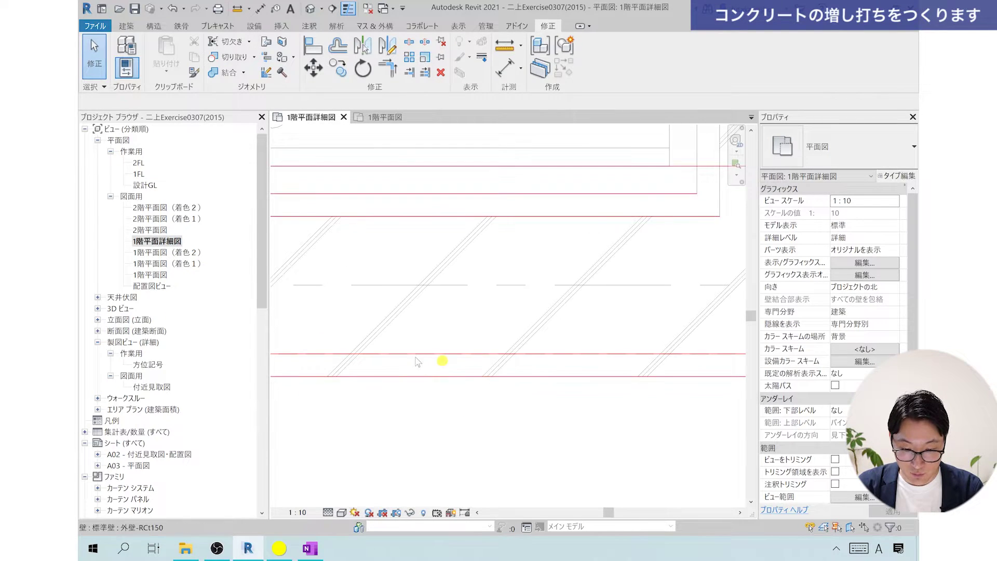
scroll(487, 429, down, 1)
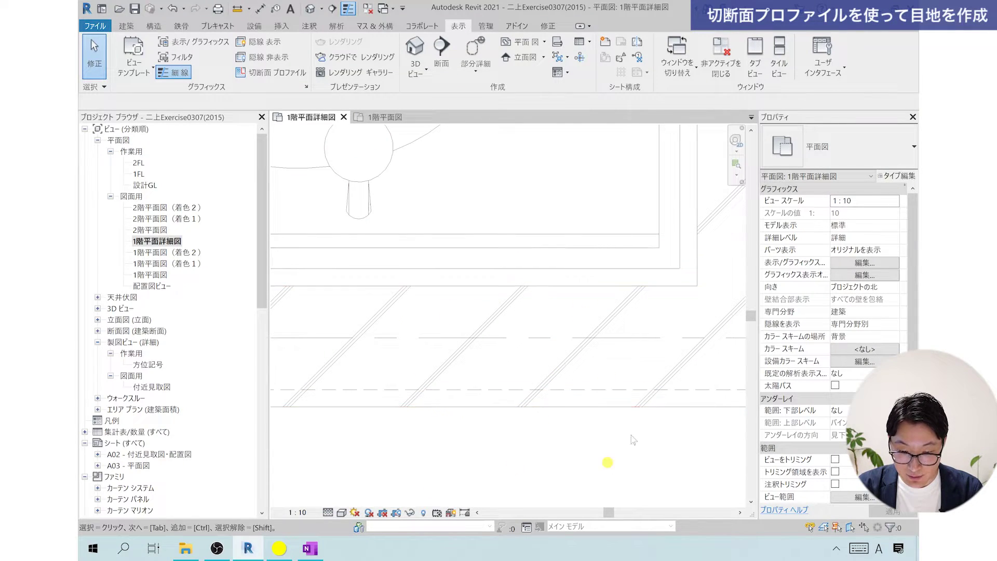
Step: Toggle the 細線 thin-lines display off so the plan shows true lineweights
scroll(500, 437, up, 1)
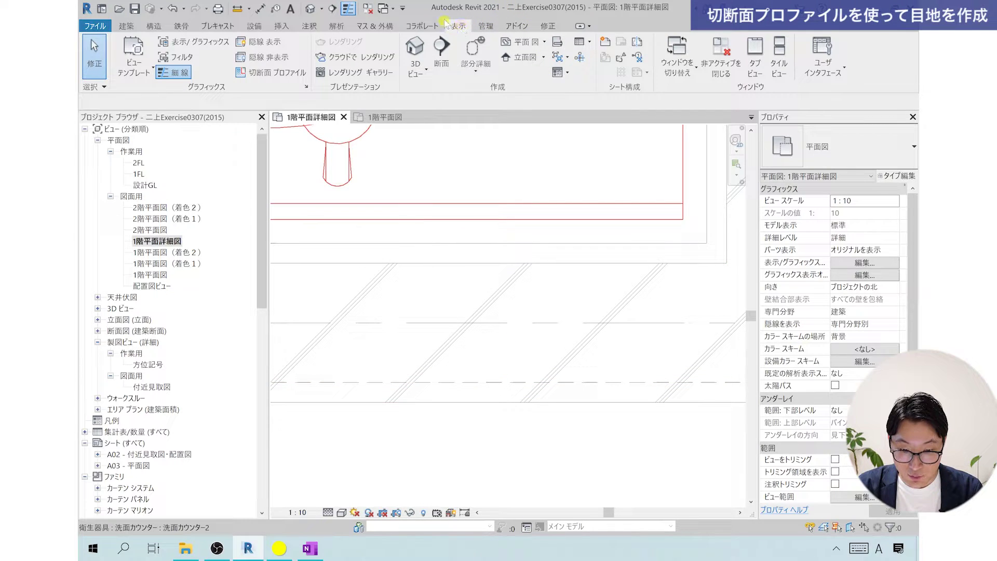
click(174, 72)
scroll(538, 345, down, 1)
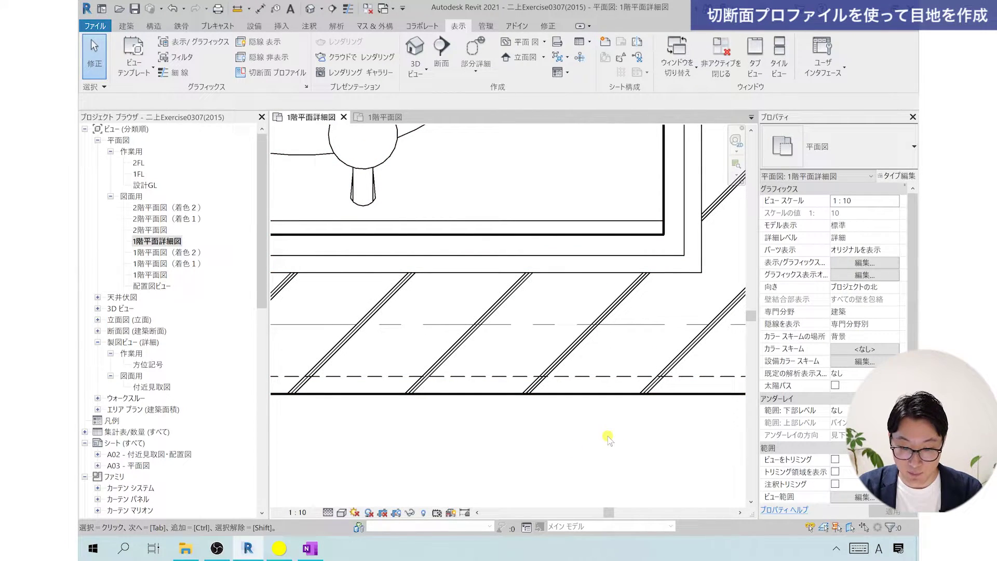
click(175, 71)
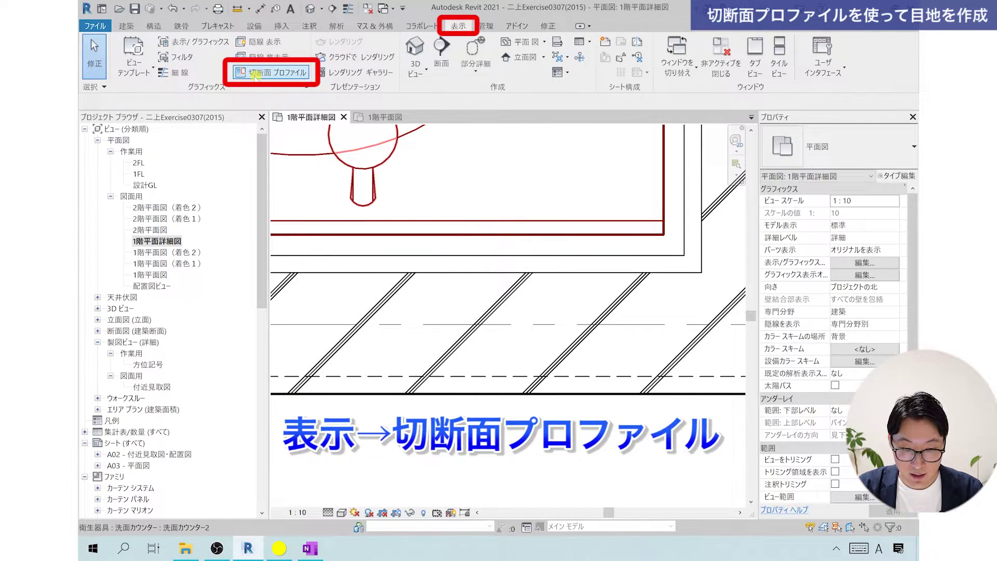
Step: Start a 切断面プロファイル sketch on the exterior wall's outer cut edge
click(286, 75)
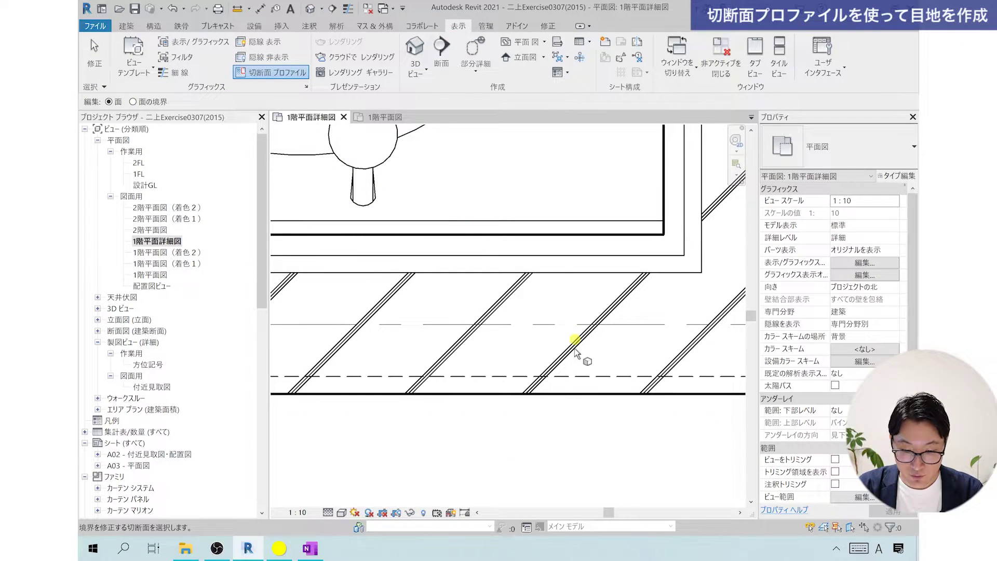
scroll(468, 338, up, 1)
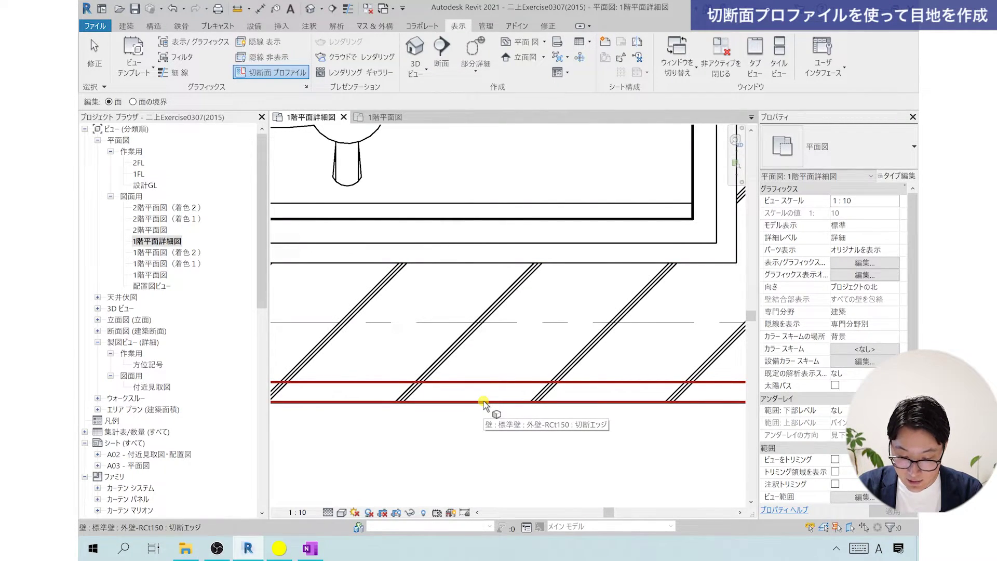
click(483, 402)
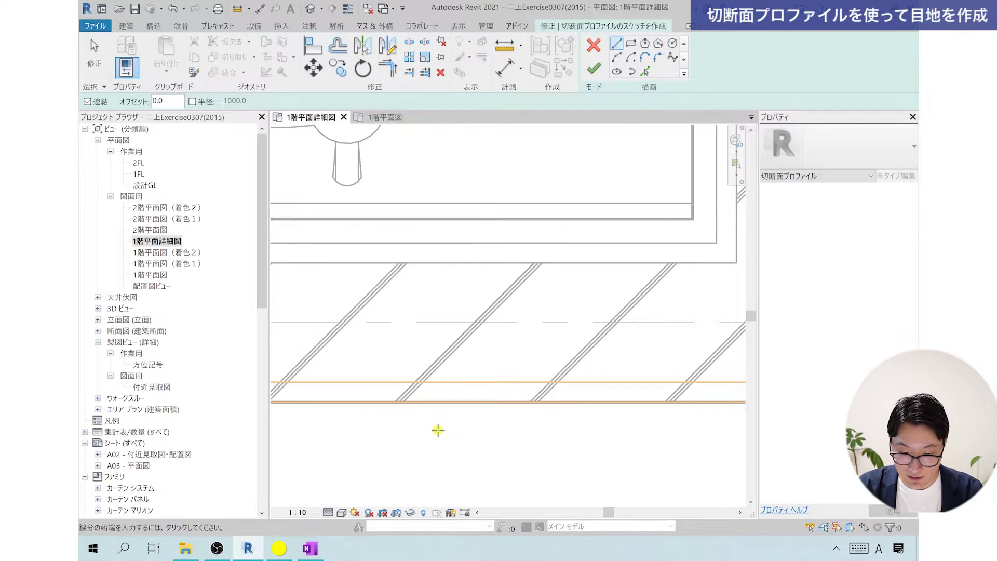
Step: Sketch a three-sided notch 25 deep and 30 wide into the wall's outer face
scroll(457, 420, up, 2)
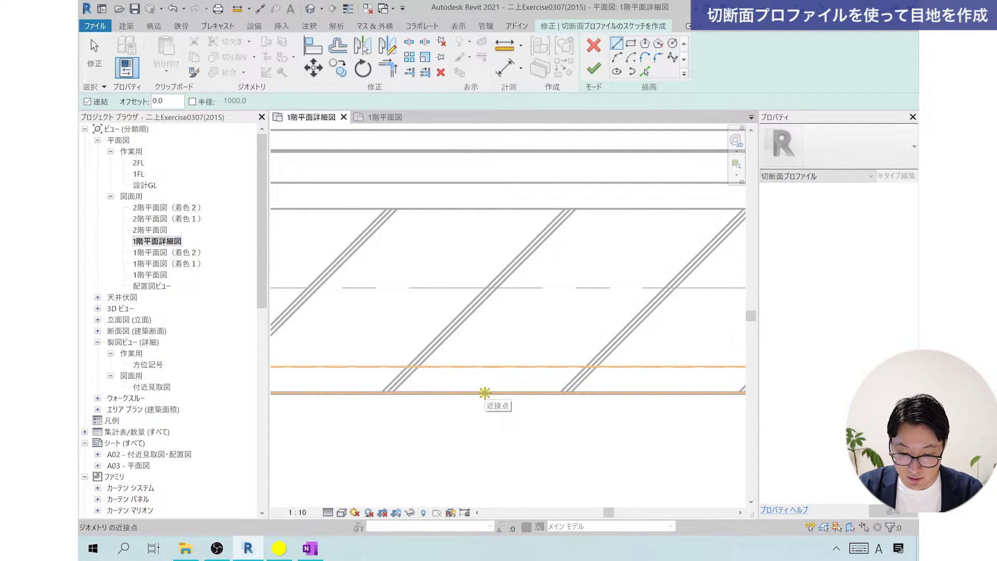
click(485, 393)
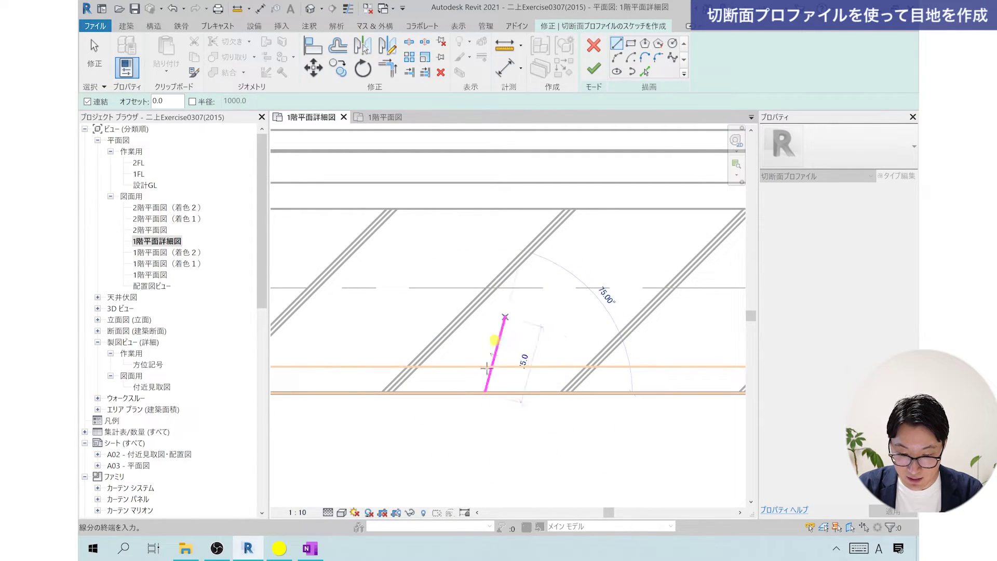
scroll(483, 393, up, 1)
scroll(484, 392, up, 1)
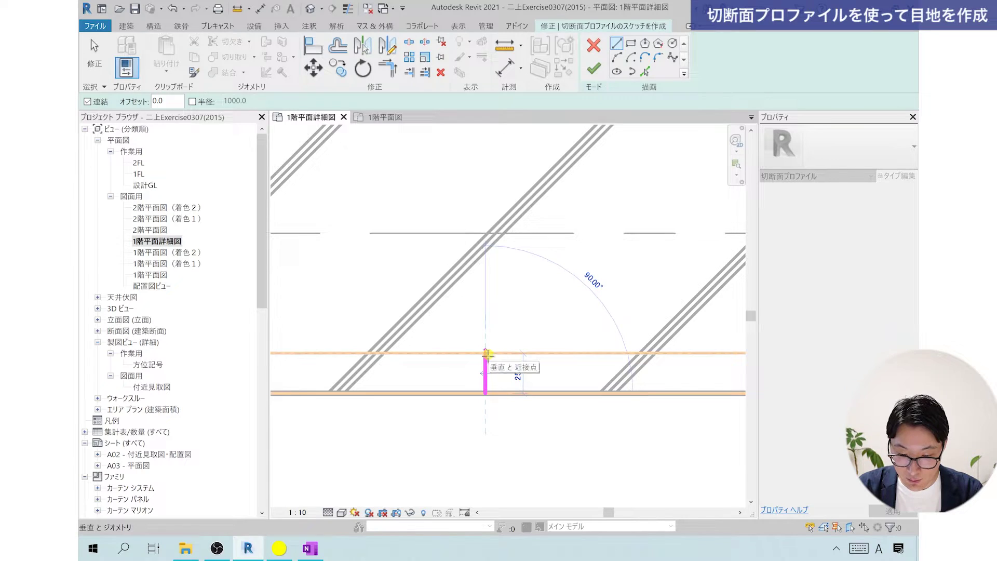
scroll(488, 357, up, 1)
click(484, 350)
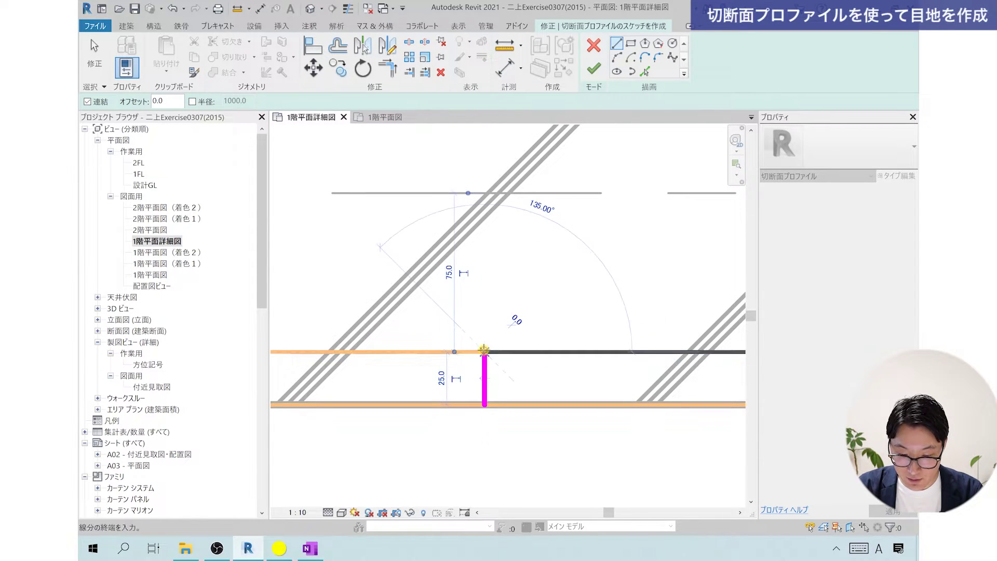
click(547, 351)
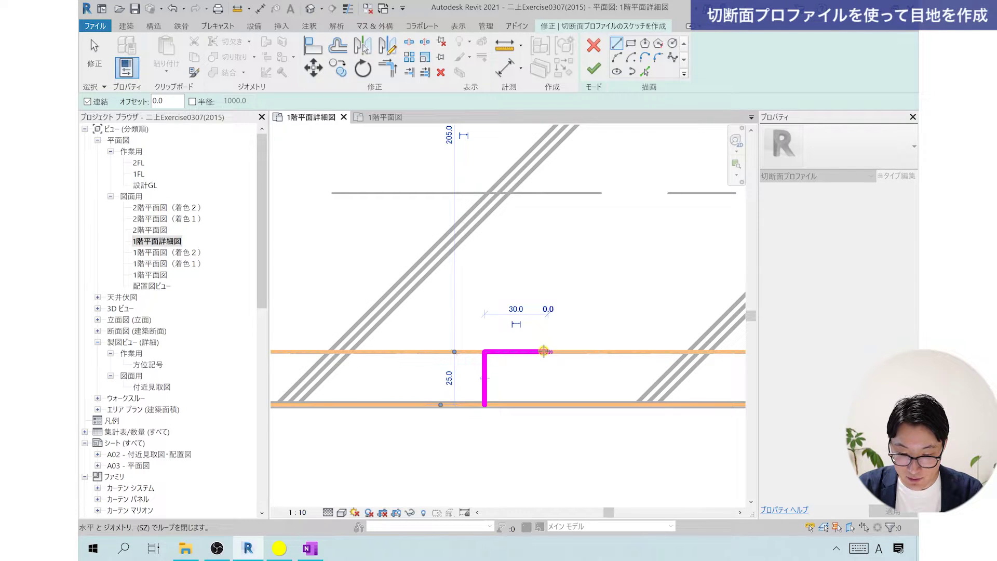
click(546, 403)
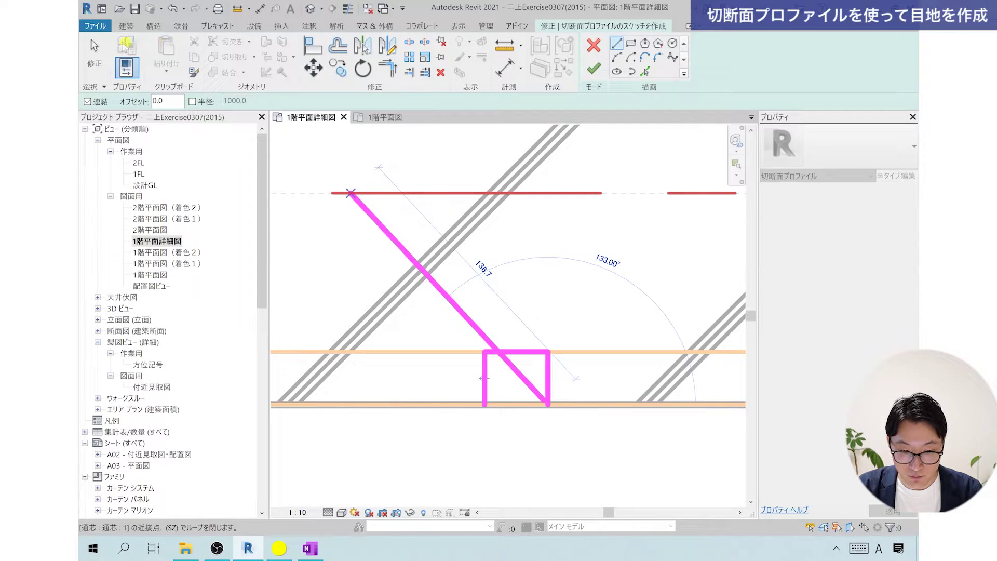
click(96, 54)
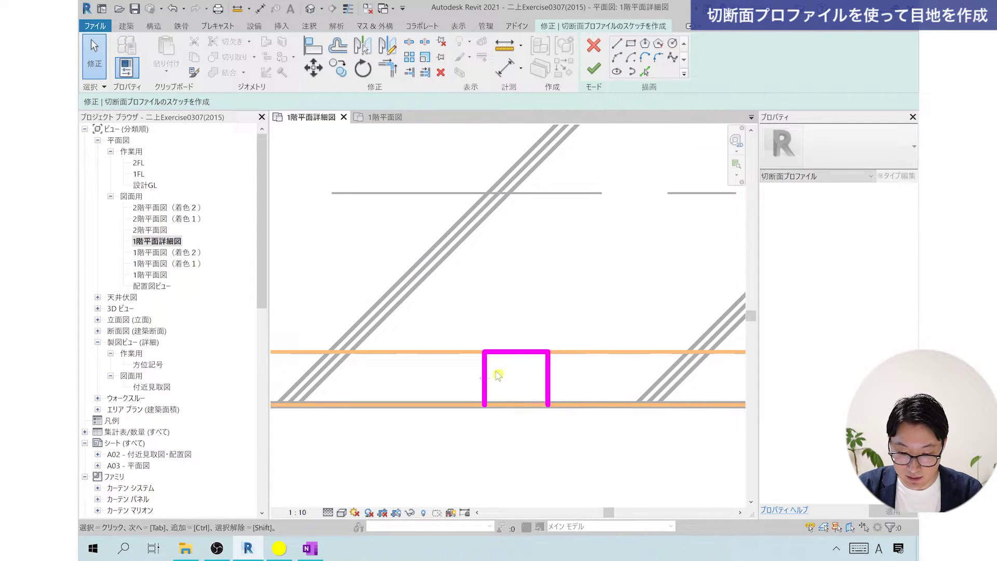
scroll(497, 375, up, 1)
Step: Shorten the notch's inner edge to 20 from both ends
click(496, 346)
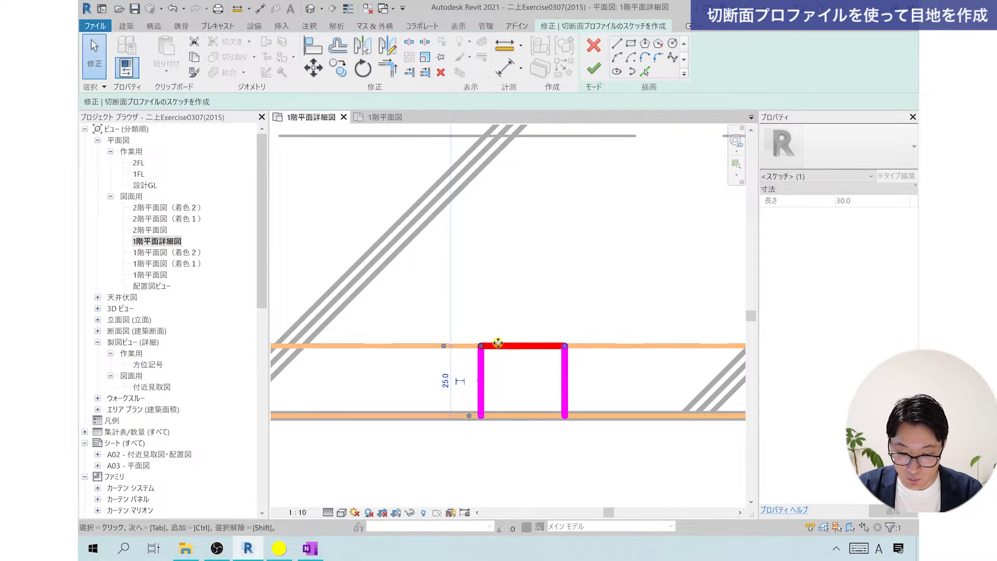
scroll(483, 350, up, 1)
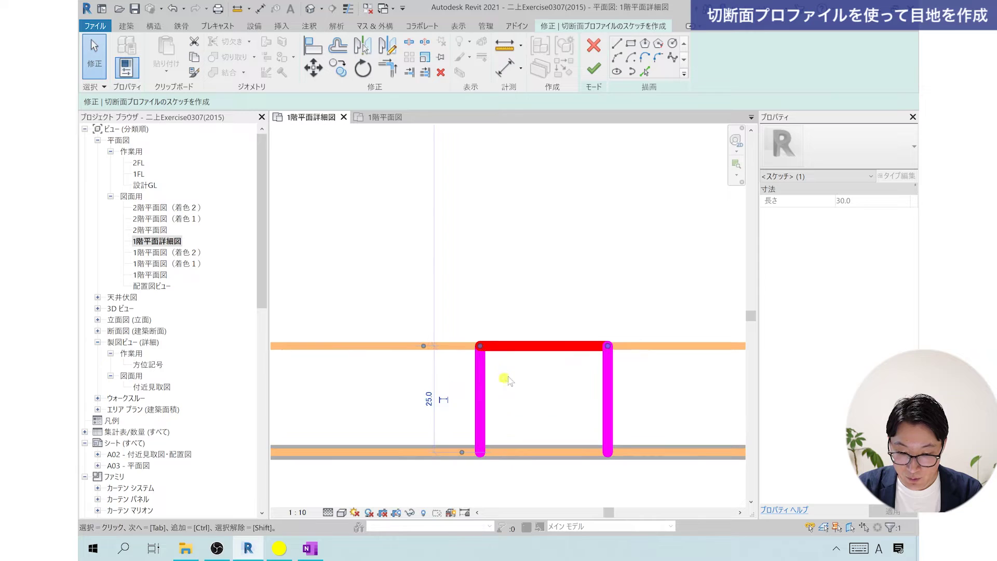
drag(480, 346, 501, 346)
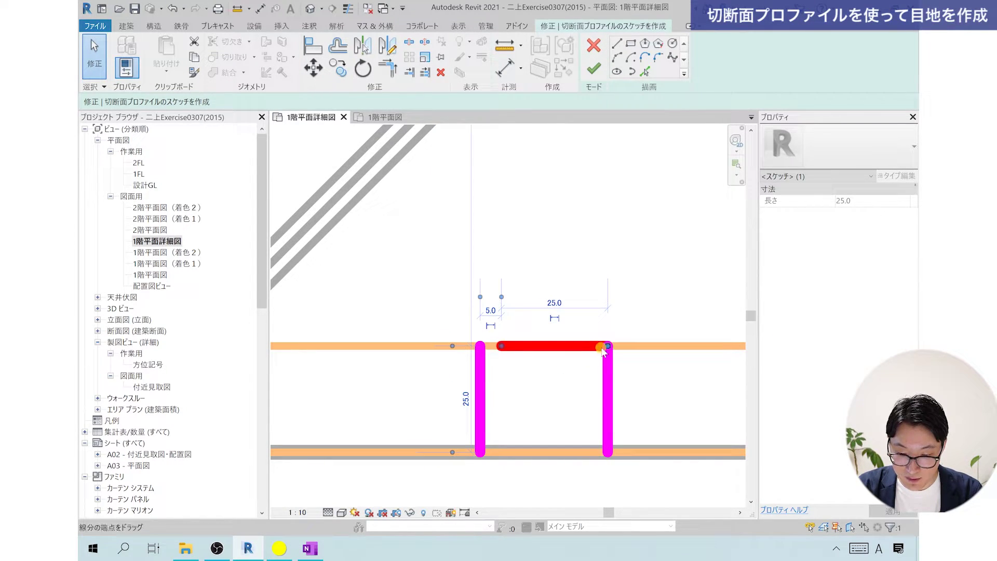
drag(608, 346, 586, 346)
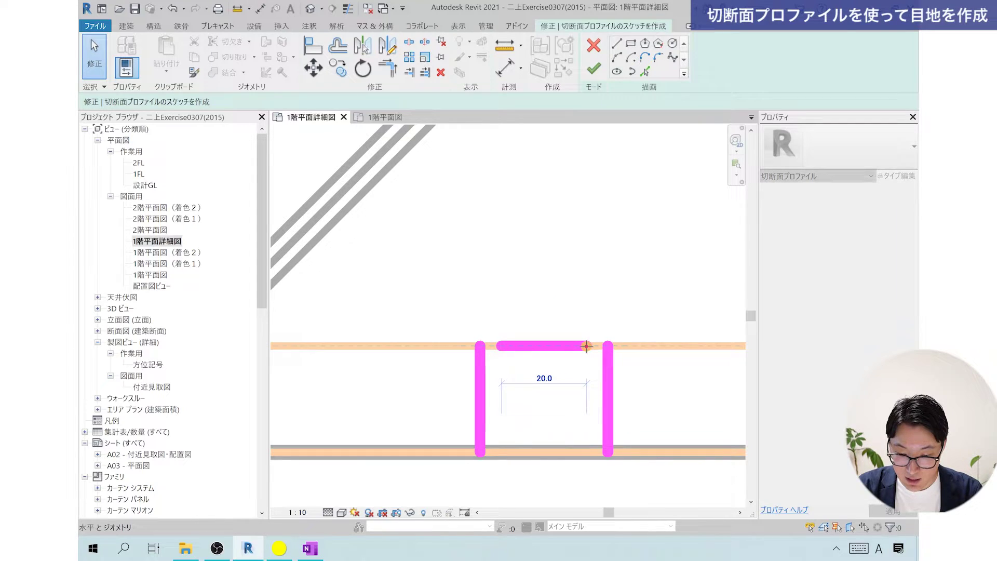
Step: Slant both notch sides to meet the 20 inner edge, forming a trapezoid
click(486, 362)
drag(480, 346, 501, 345)
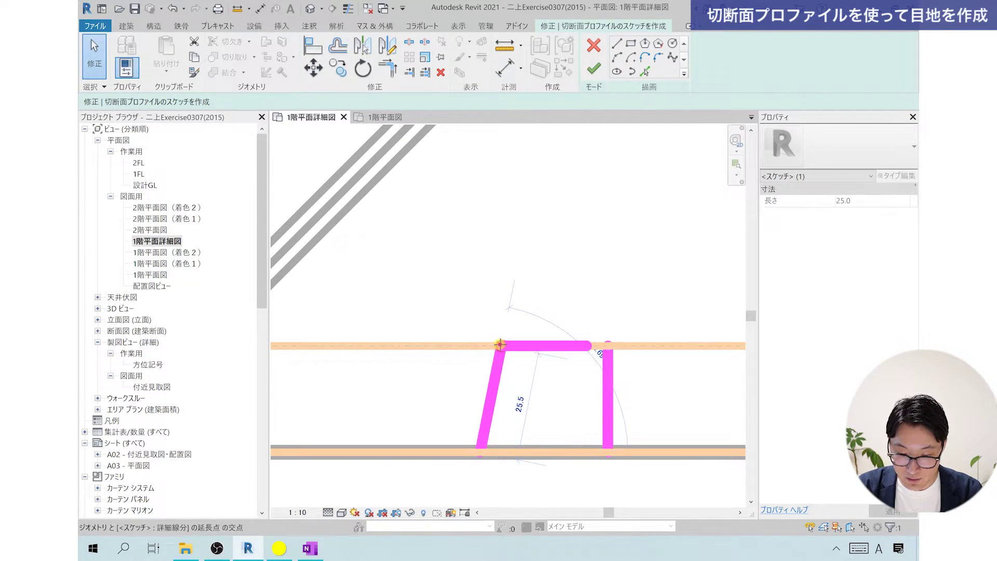
click(609, 384)
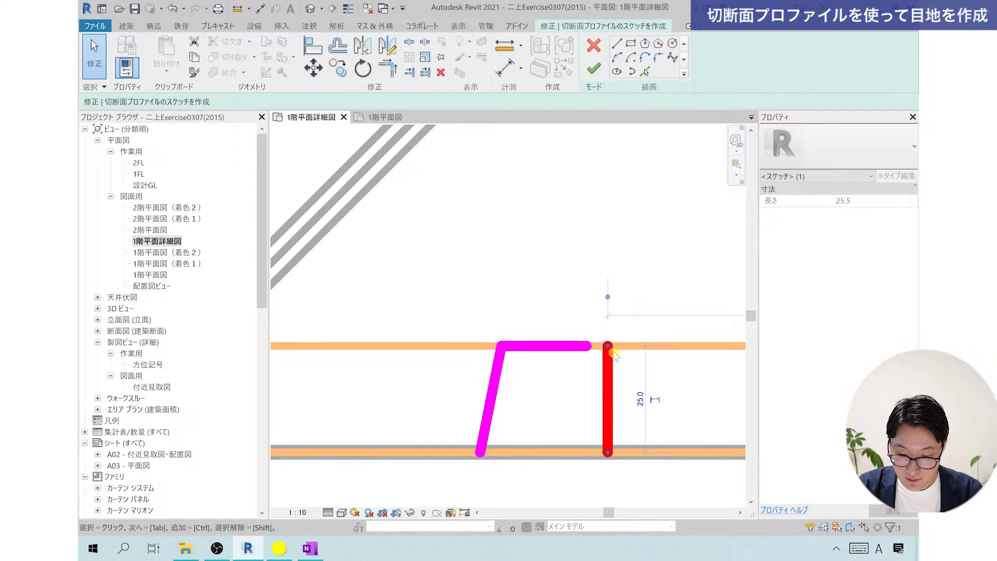
drag(605, 345, 587, 346)
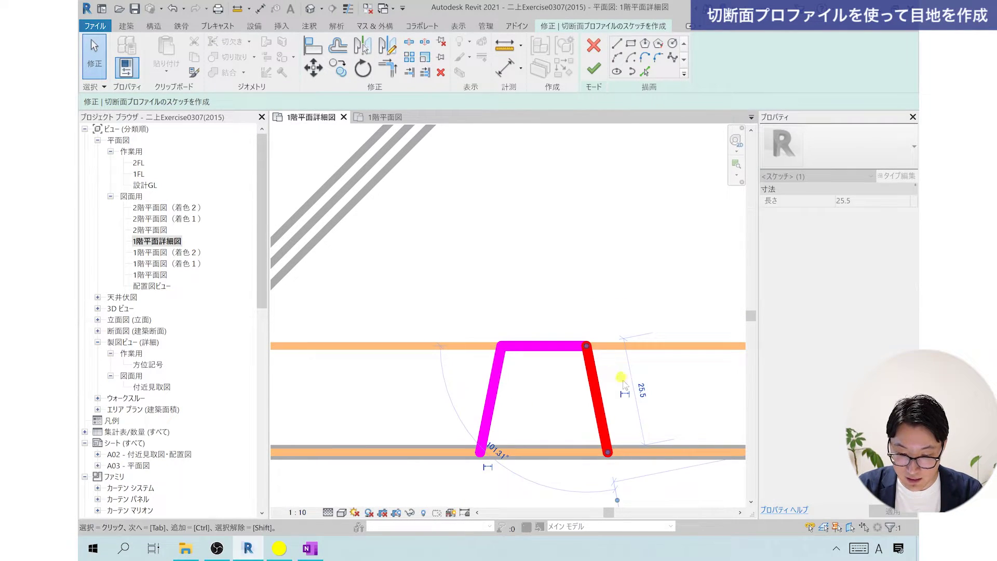
click(582, 312)
scroll(565, 391, down, 1)
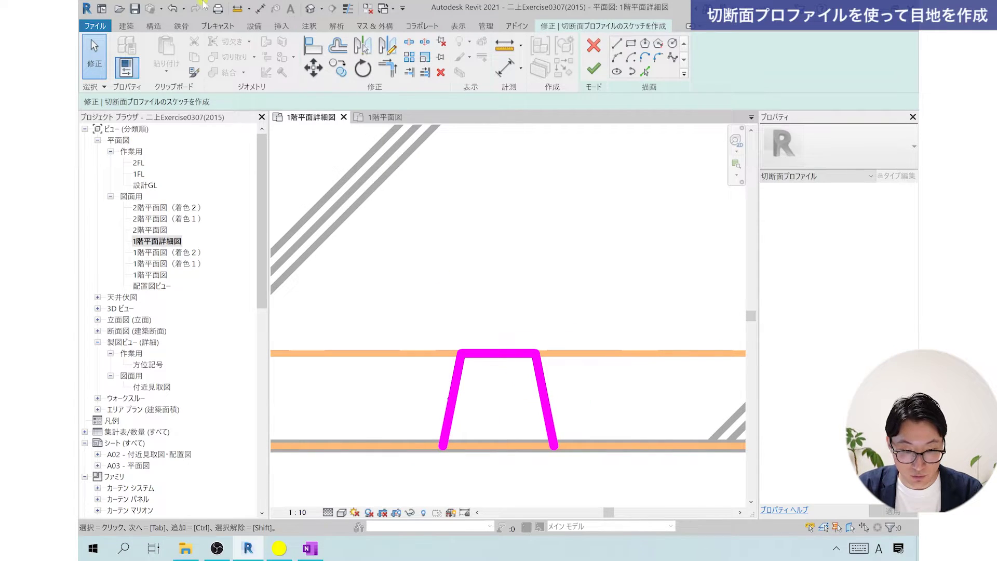
click(237, 9)
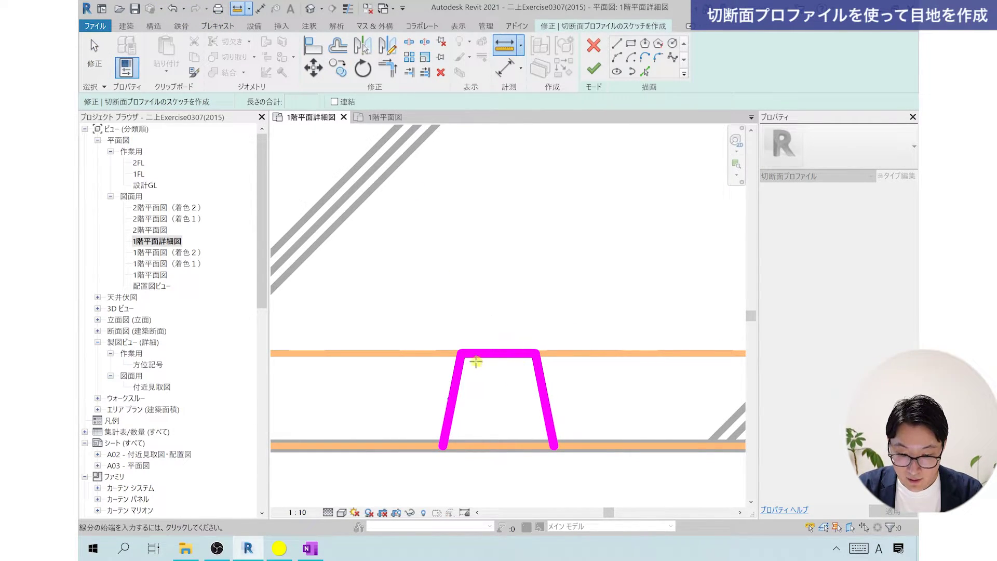
click(458, 353)
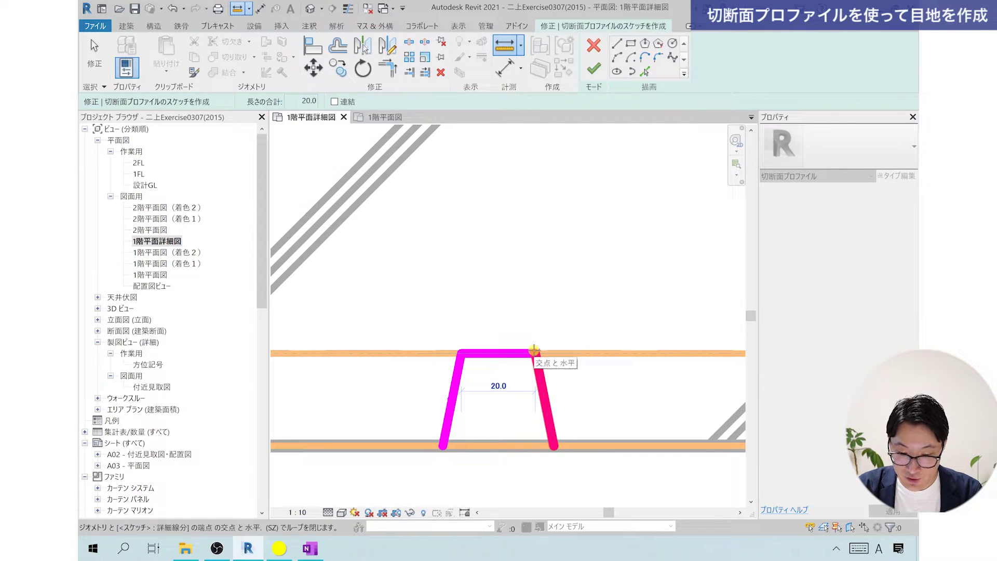
click(534, 350)
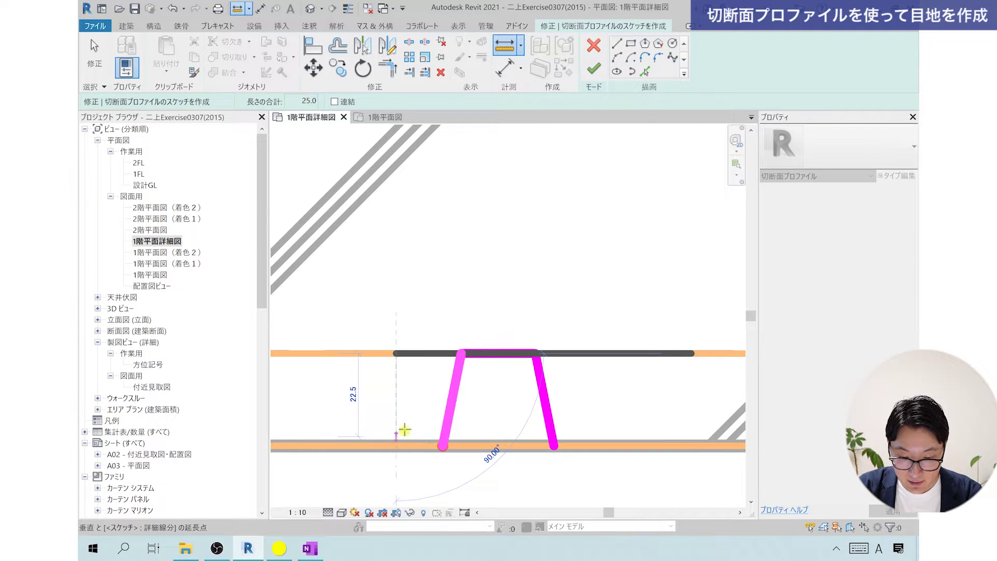
key(Escape)
key(Escape)
key(m)
key(e)
click(443, 445)
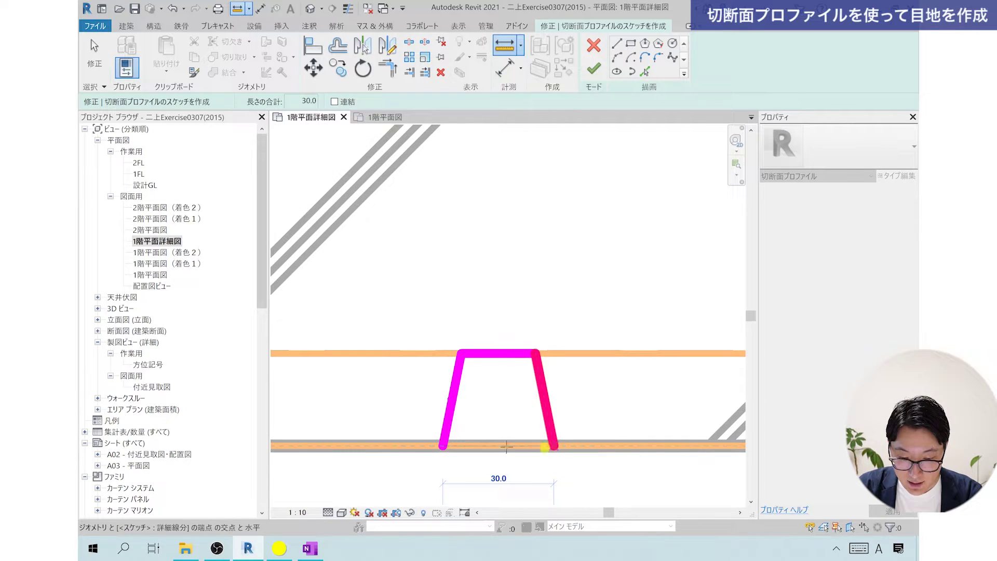
key(Escape)
key(Escape)
key(Escape)
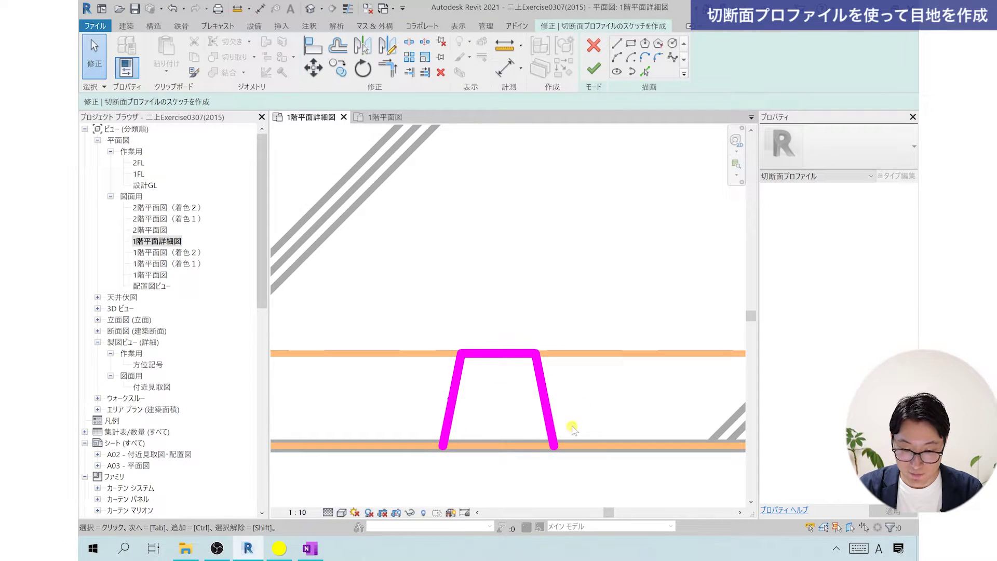
scroll(571, 431, down, 1)
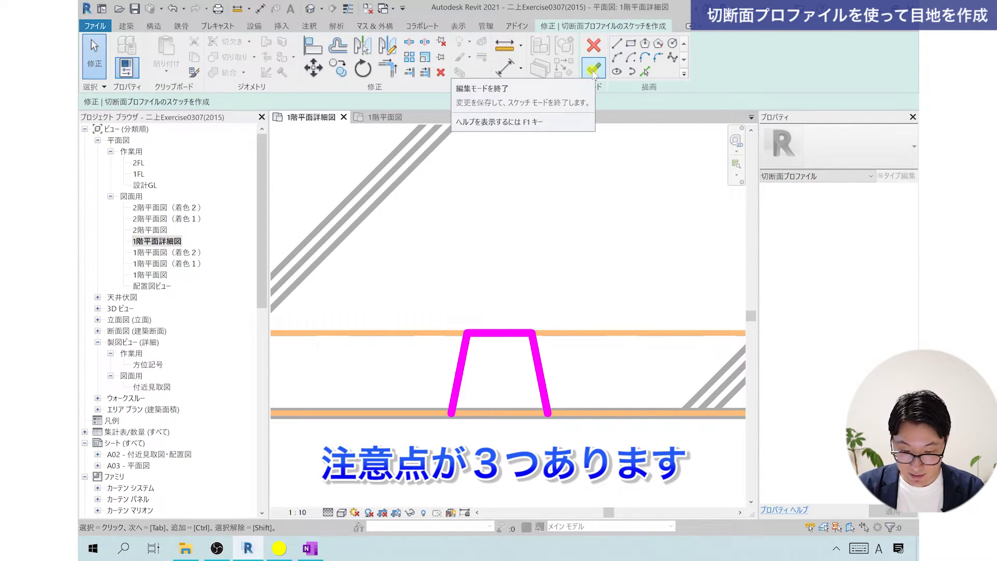
Step: Draw a 30.0 bottom line along the lower wall face to close the trapezoid, then try finishing
click(516, 265)
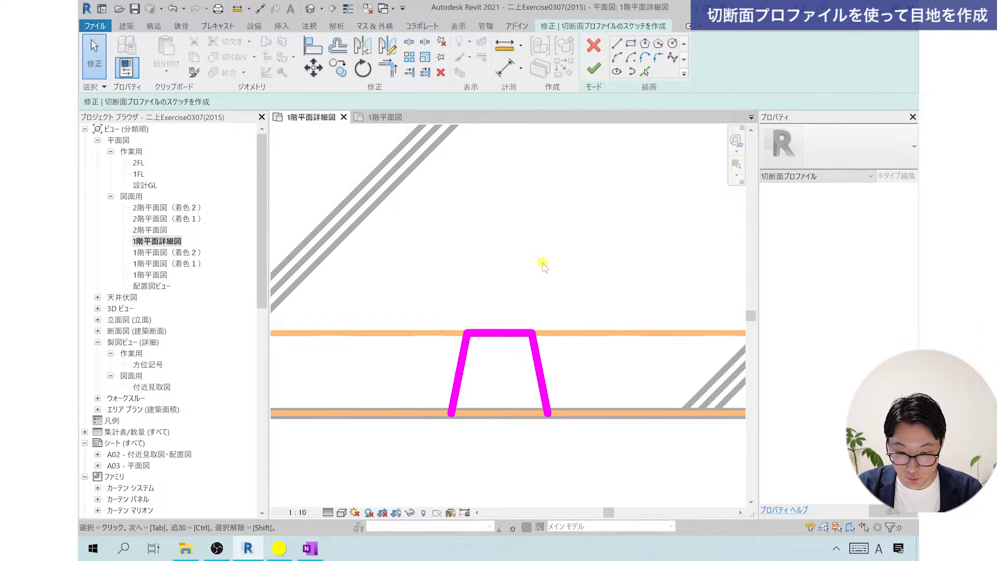
click(616, 43)
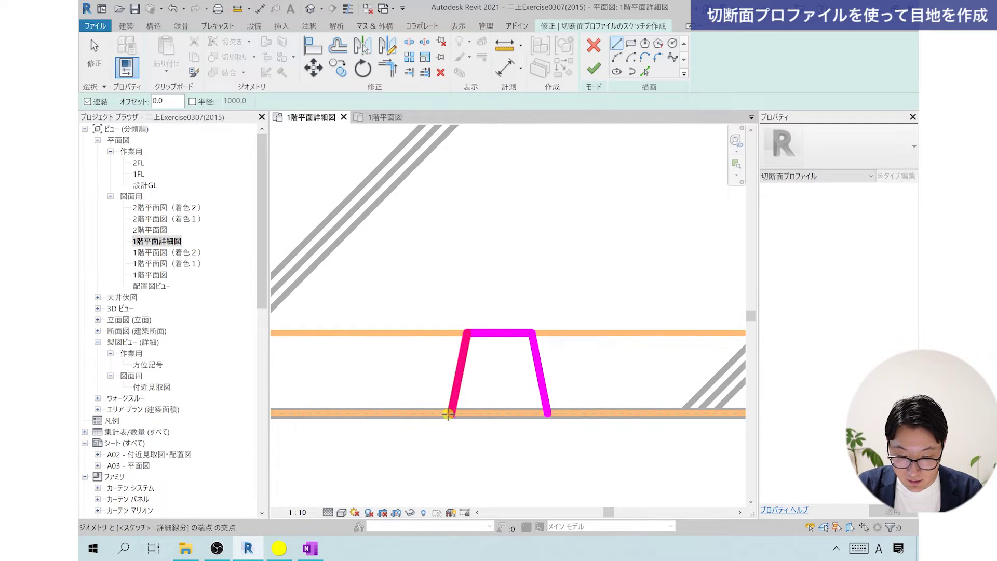
click(447, 414)
click(549, 411)
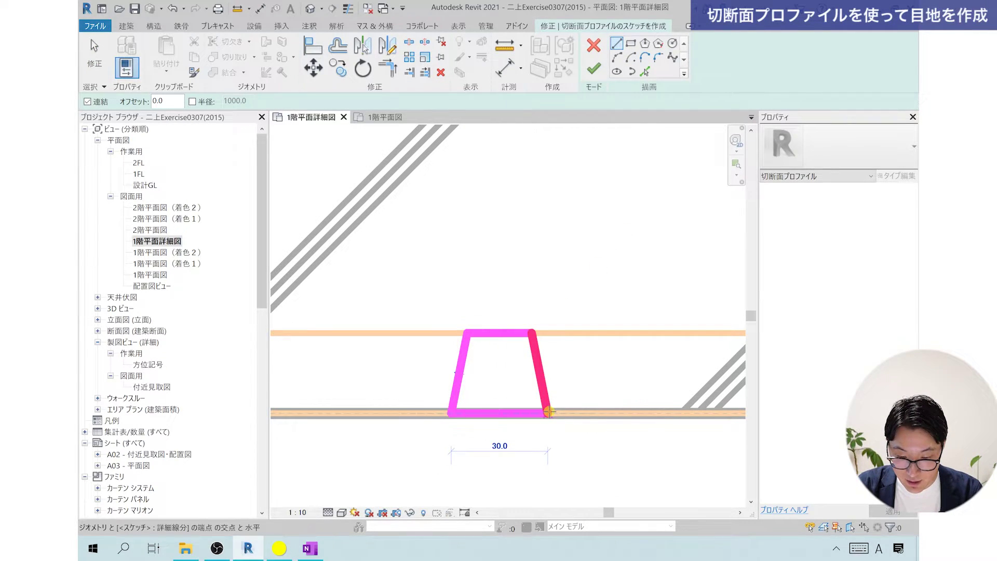
key(Escape)
key(Escape)
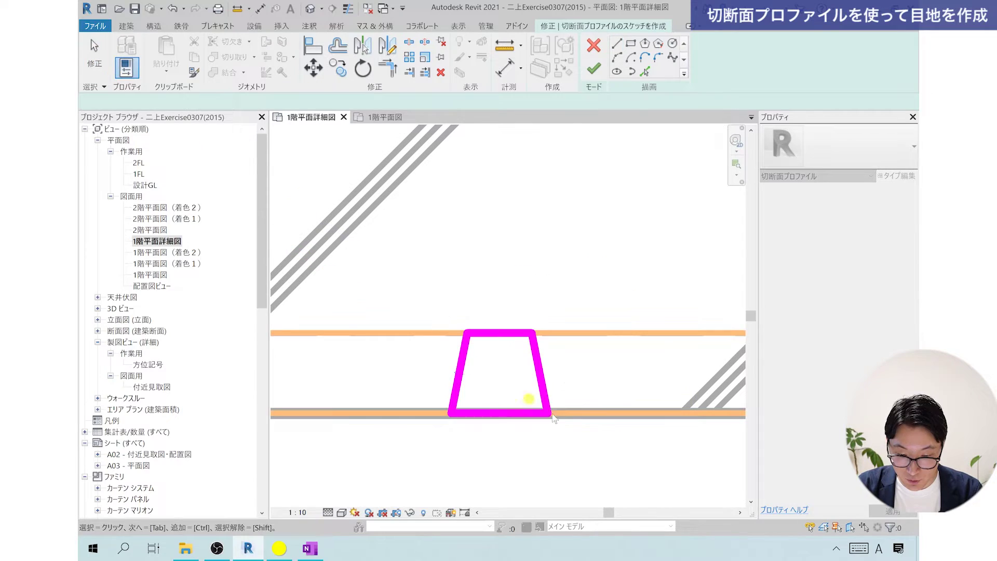
scroll(564, 445, up, 1)
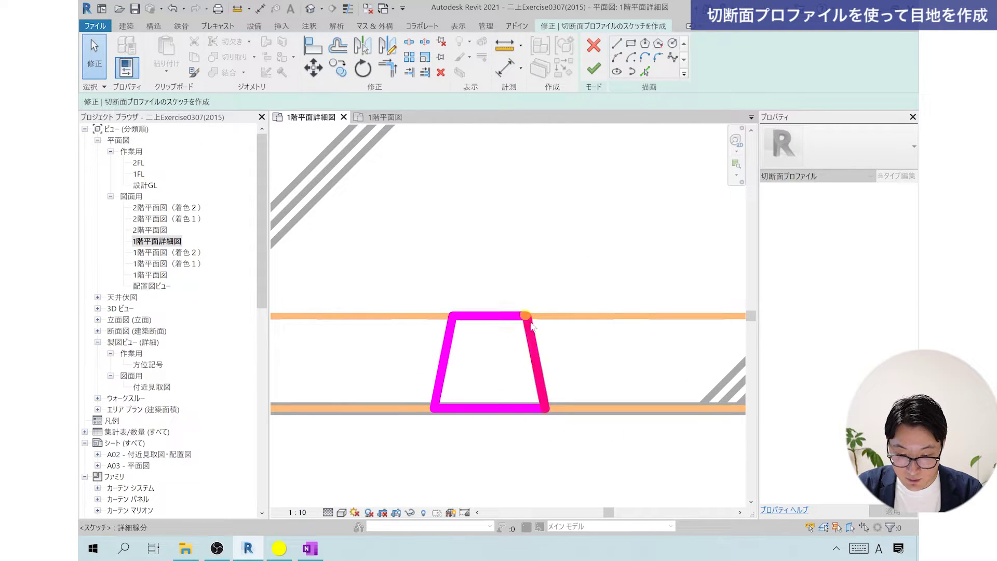
click(680, 451)
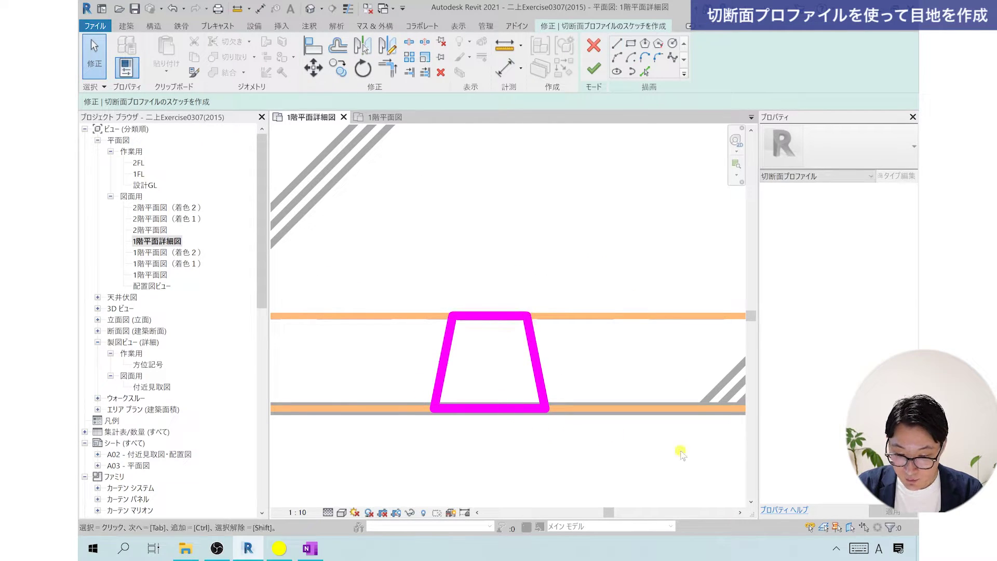
click(593, 68)
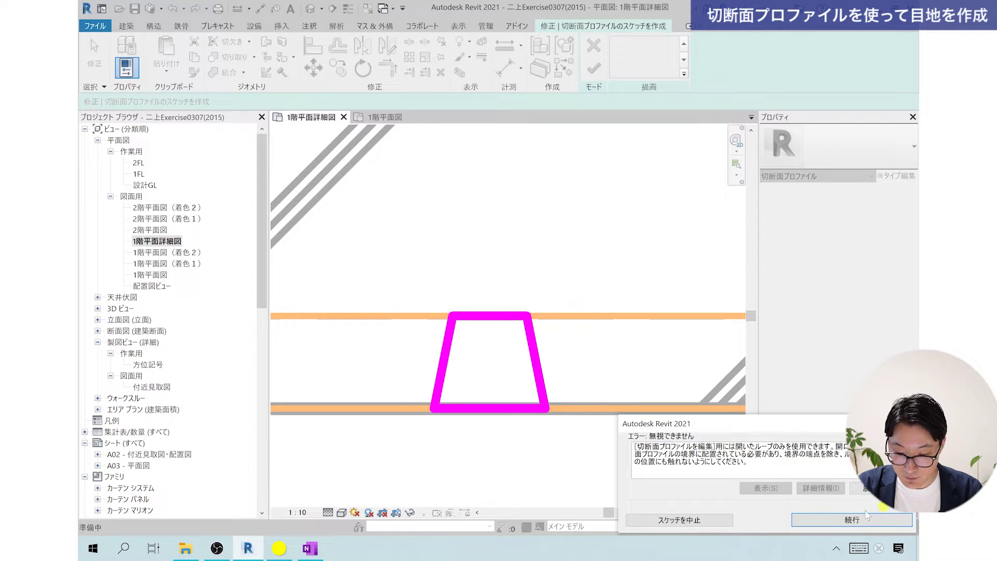
Step: Dismiss the error saying cut profiles need open loops, and select the bottom sketch line
drag(834, 446, 618, 458)
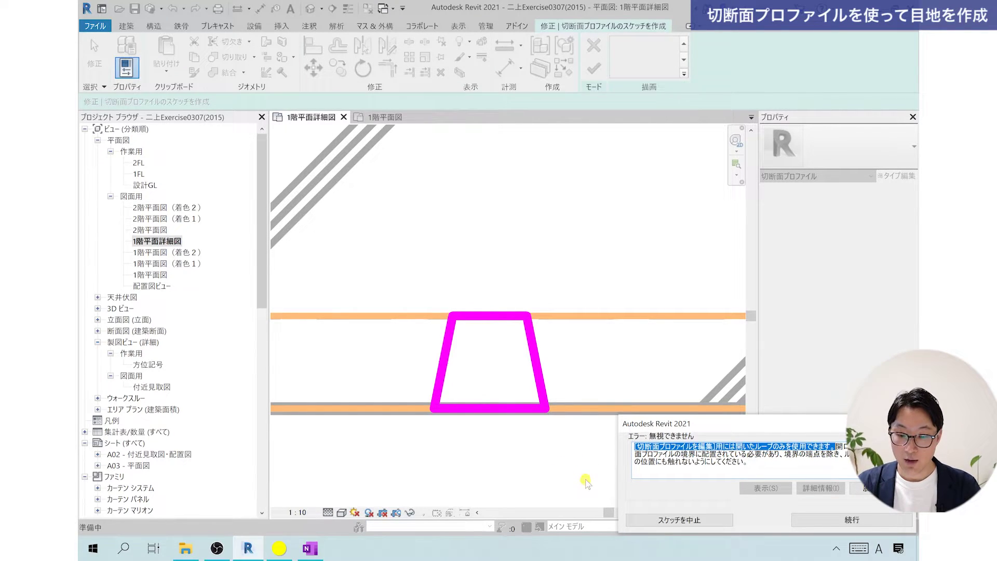
key(Escape)
click(486, 409)
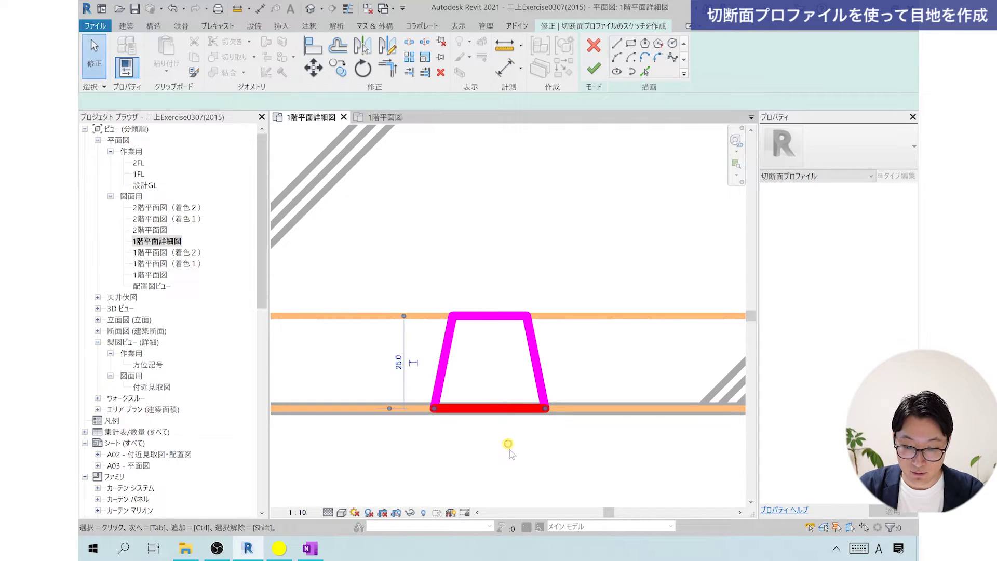
Step: Delete the bottom line, check the top edge's 25.0 offset, and retry finishing the sketch
key(Delete)
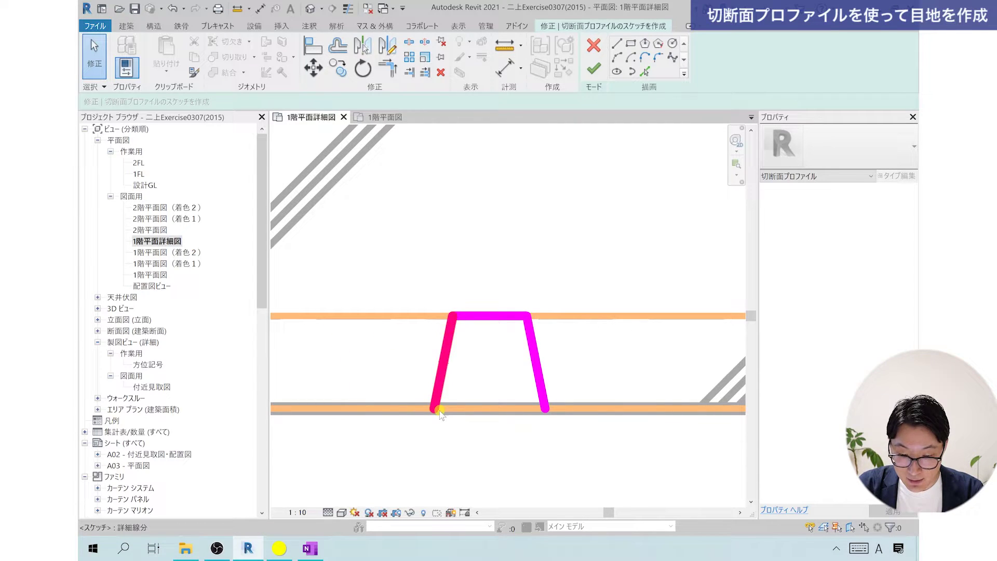
scroll(478, 316, up, 1)
click(483, 315)
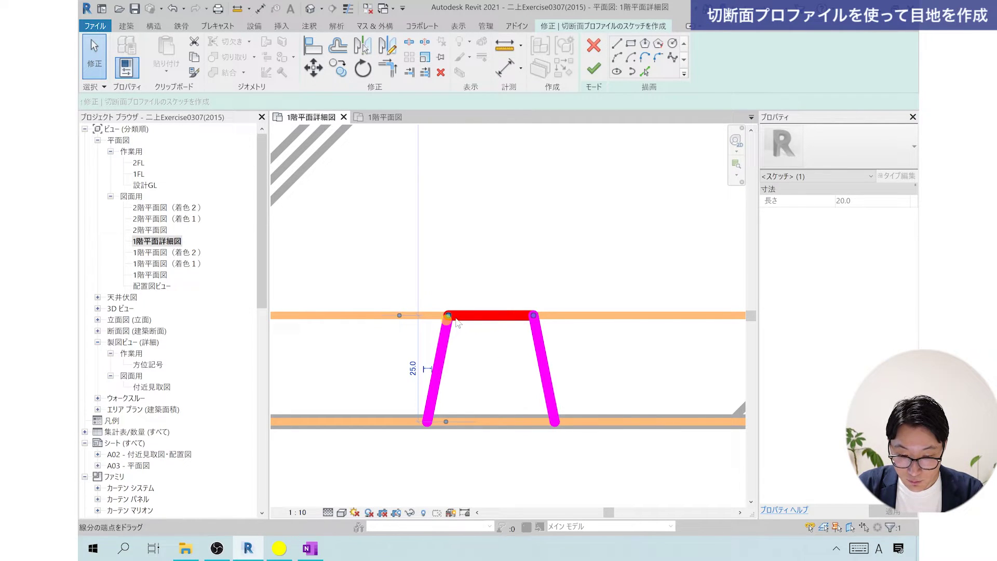
click(493, 349)
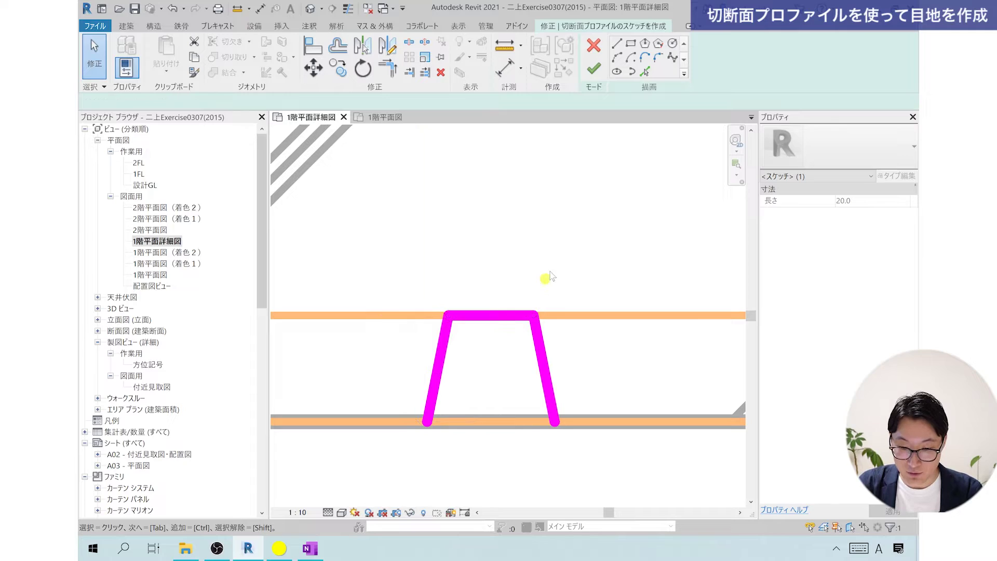
click(593, 68)
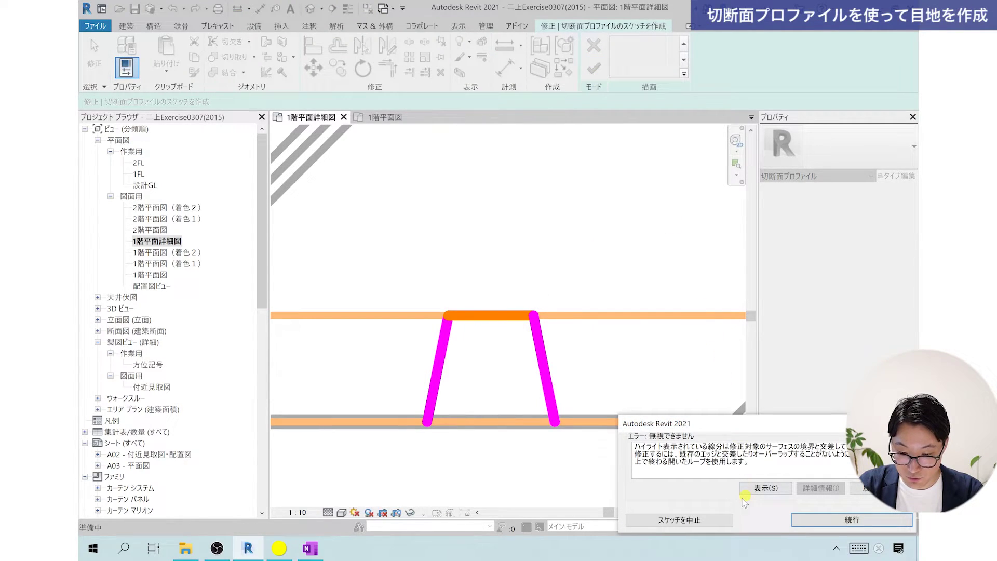
drag(679, 453, 710, 488)
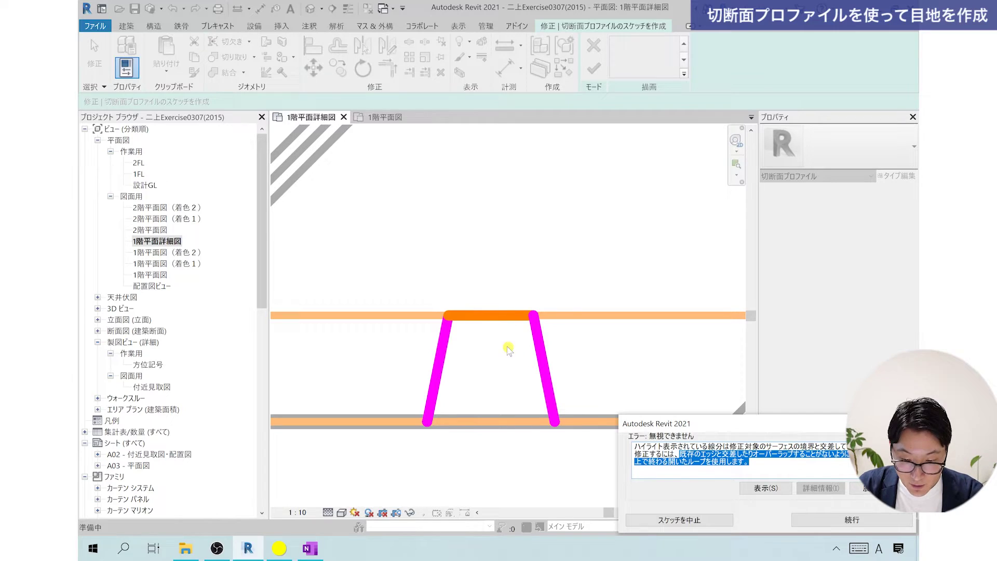
key(Return)
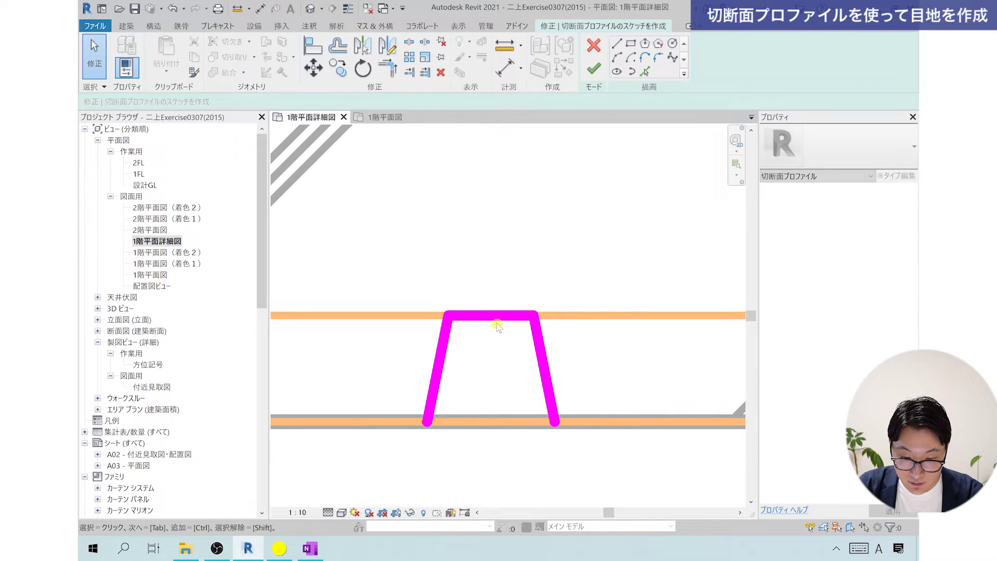
Step: Change the top edge's offset from 25.0 to 24.0 so it clears the wall, then finish
click(497, 319)
scroll(476, 332, up, 1)
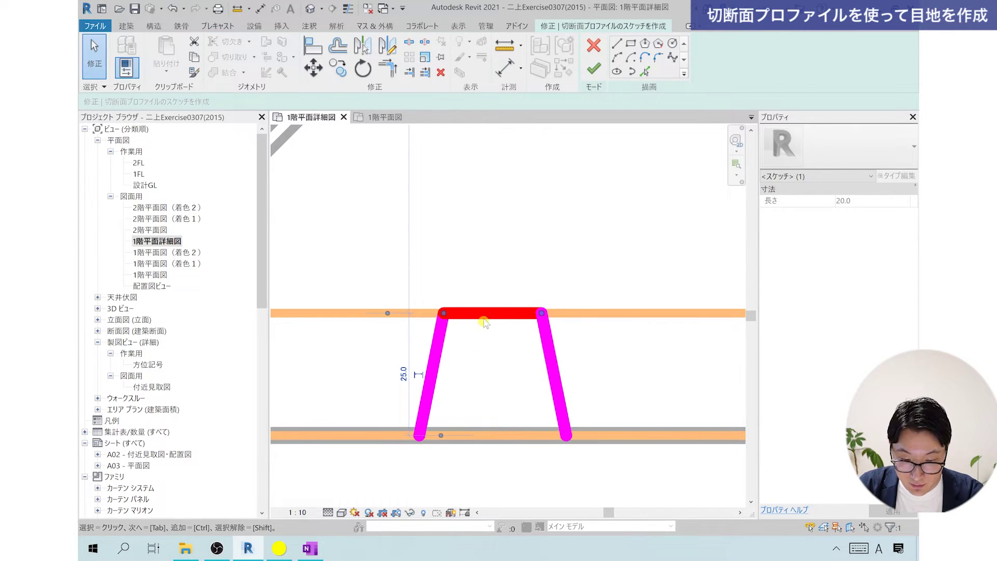
click(403, 373)
text(24)
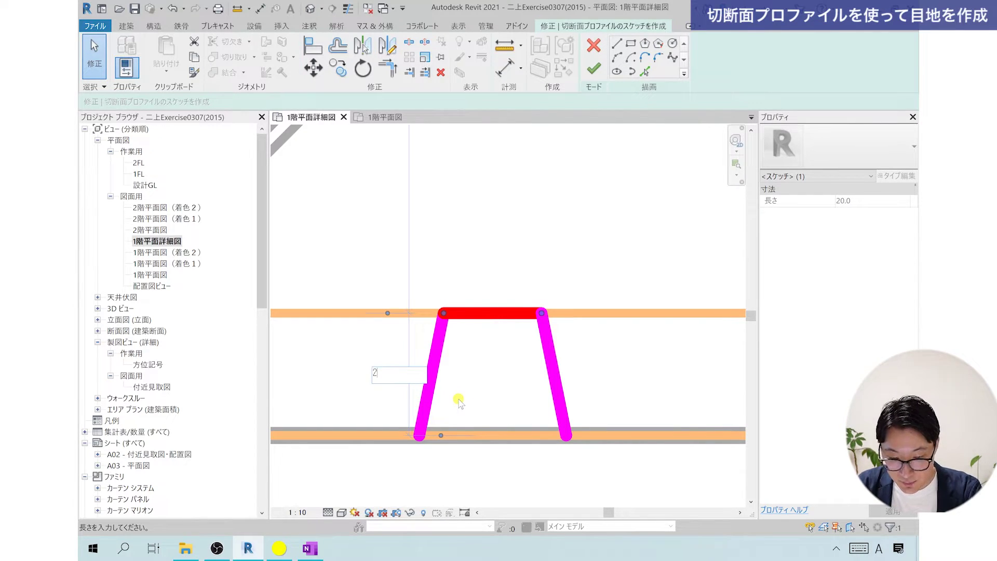
key(Return)
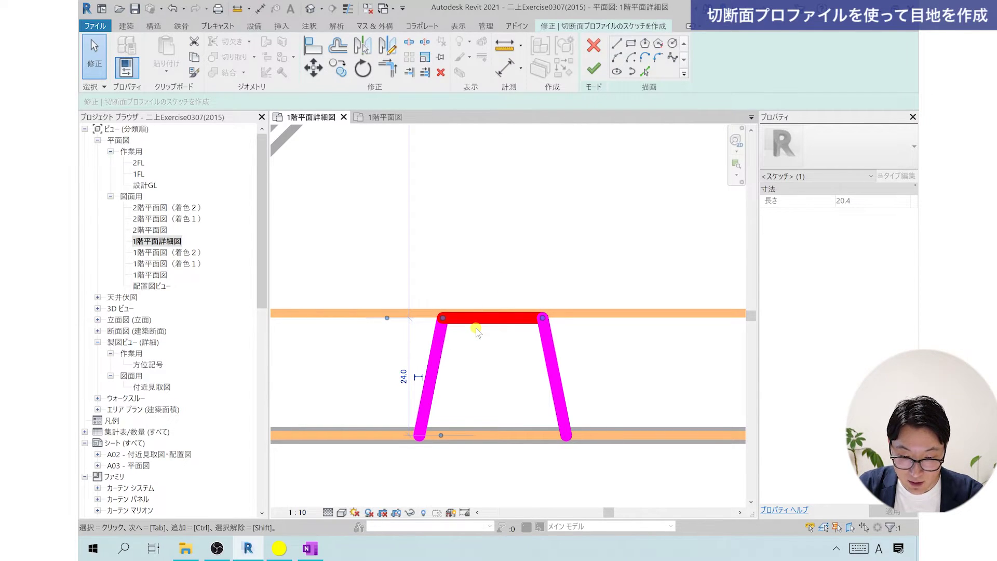
scroll(468, 349, up, 1)
click(477, 408)
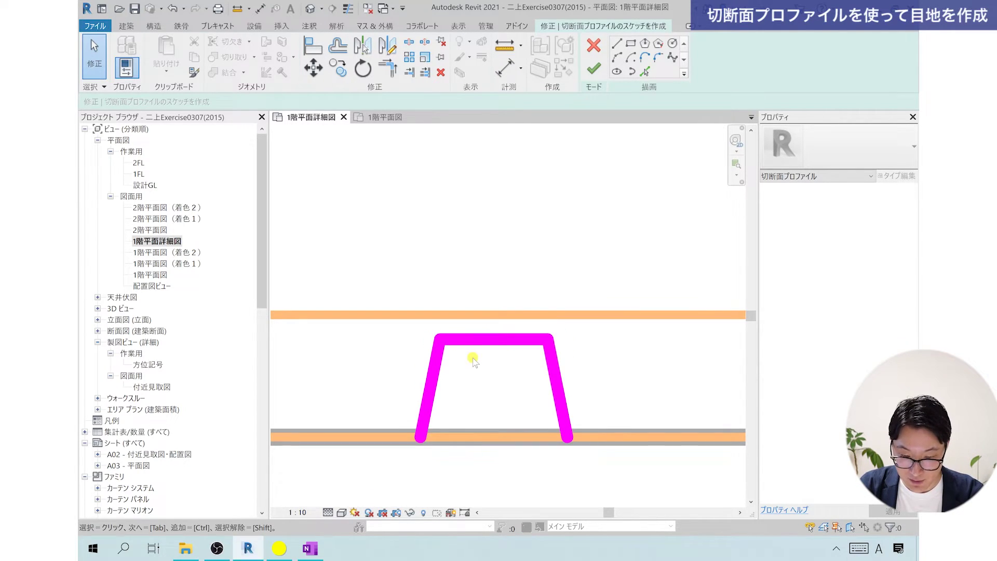
scroll(474, 357, down, 1)
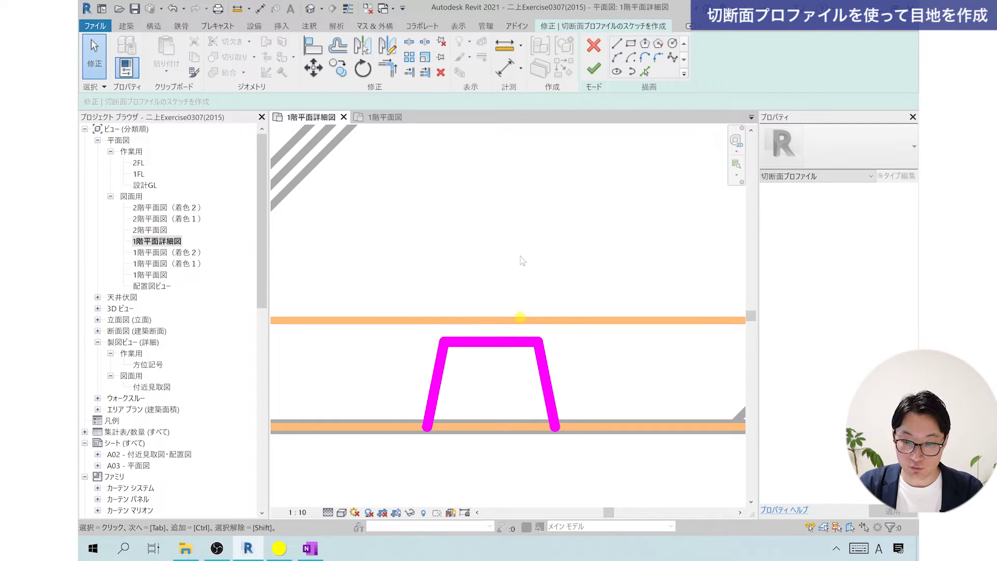
click(595, 66)
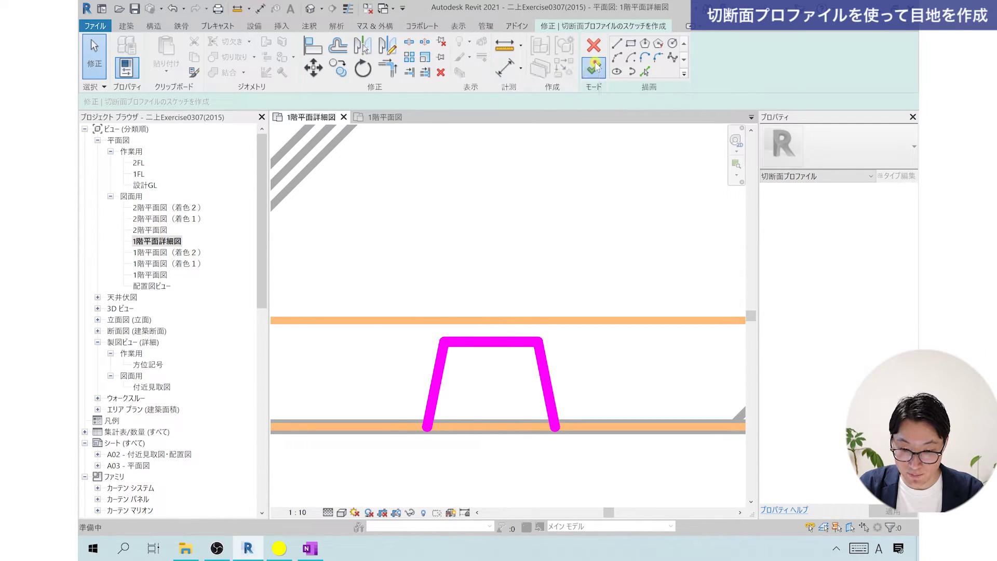
Step: Zoom in on the notched wall and select the trapezoid cut profile
scroll(527, 398, down, 1)
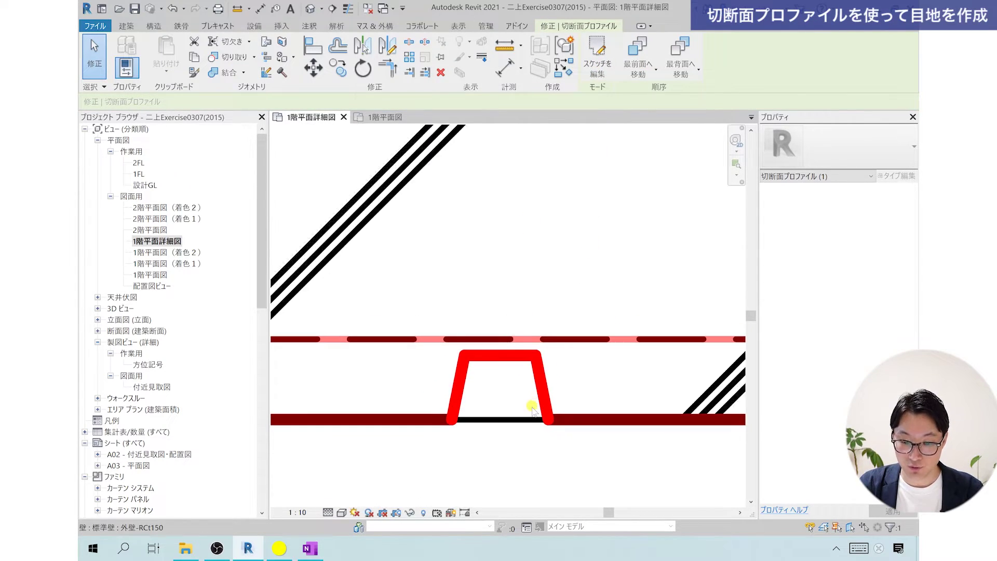
scroll(527, 400, down, 1)
click(479, 446)
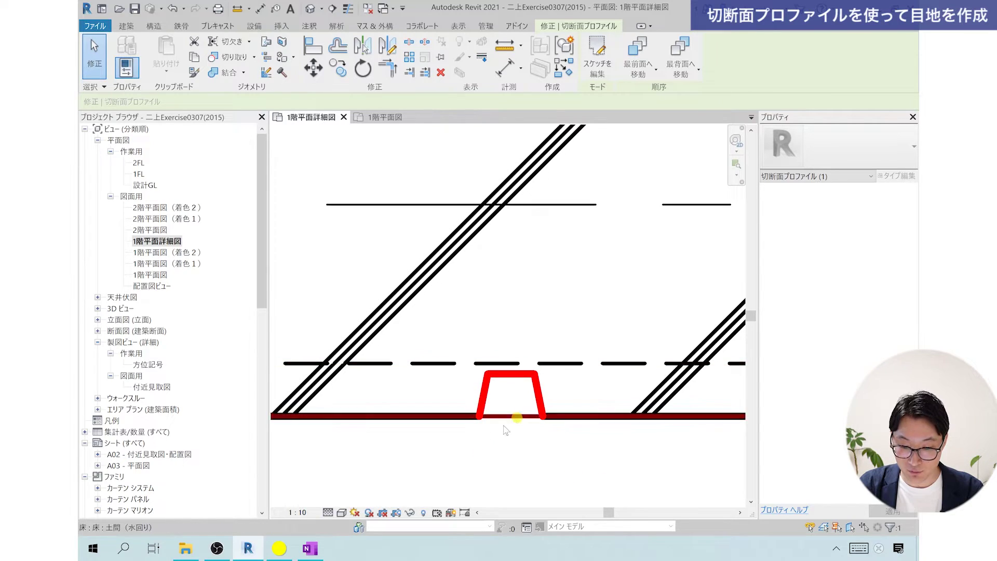
scroll(520, 441, down, 2)
scroll(525, 400, up, 2)
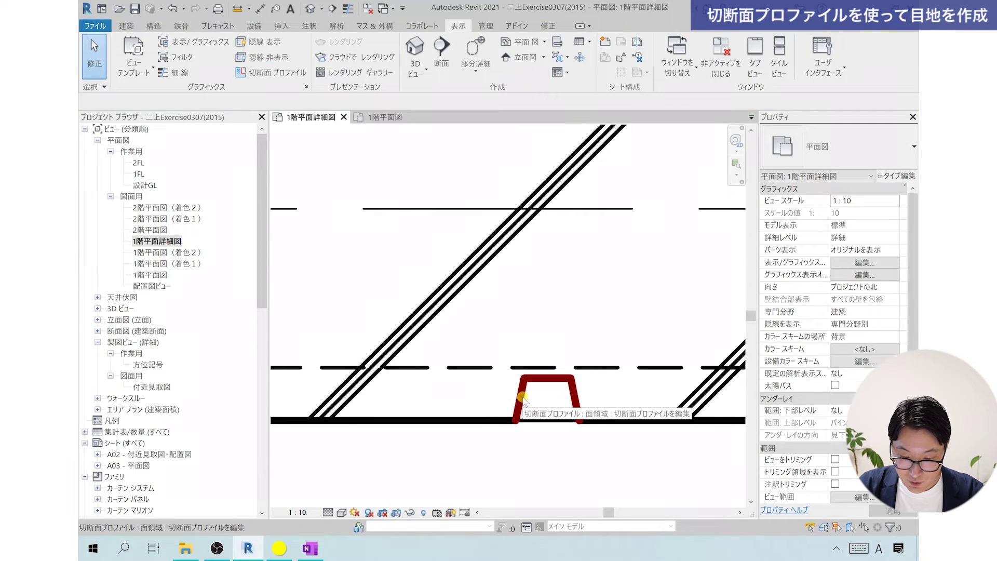
click(540, 423)
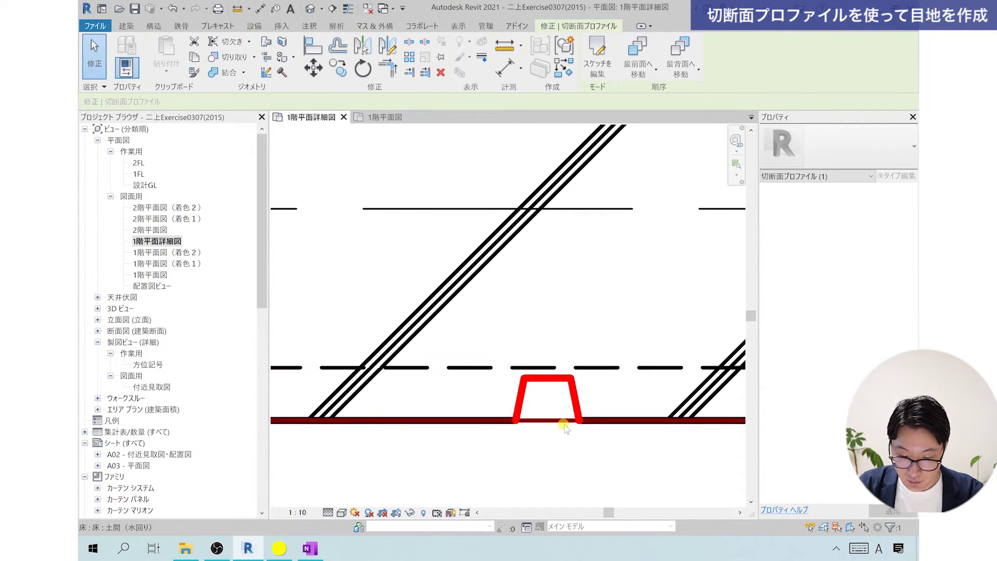
key(Escape)
scroll(532, 367, up, 1)
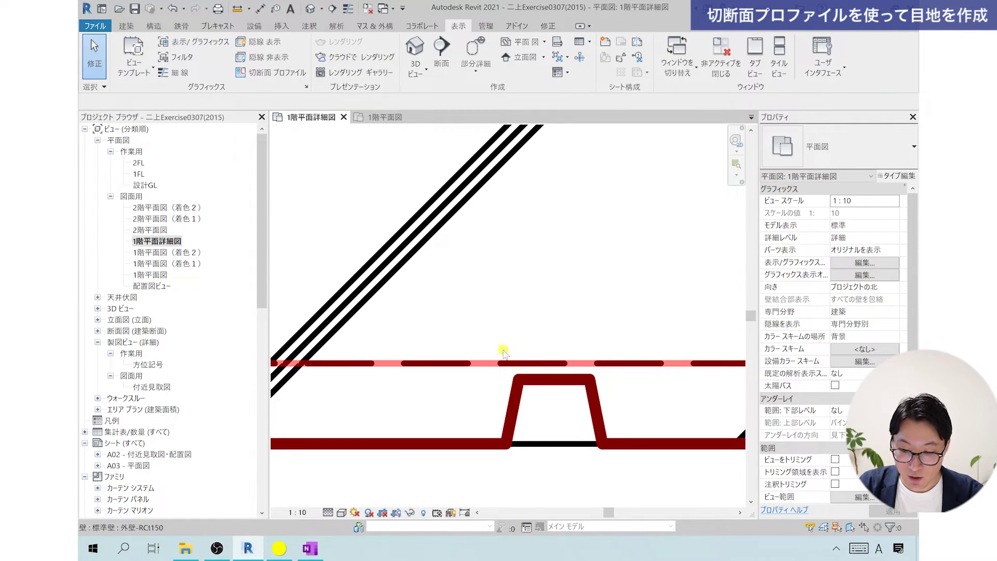
scroll(514, 374, down, 2)
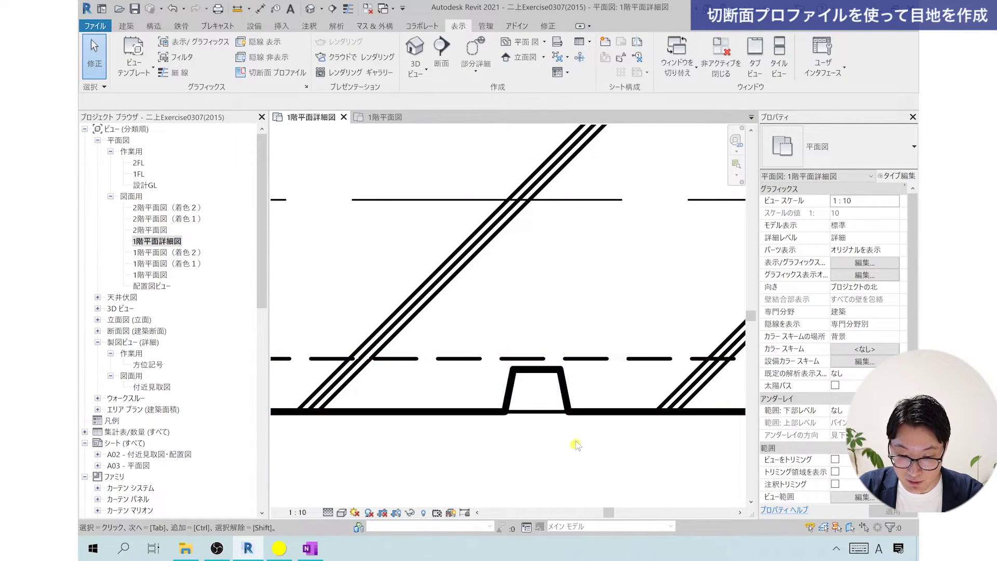
click(558, 389)
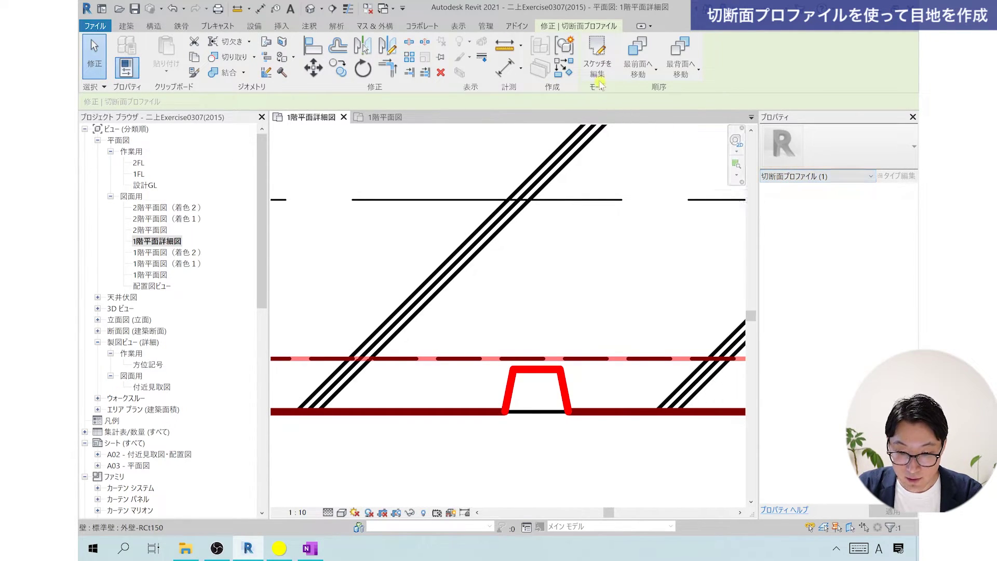
Step: Reopen the cut profile's sketch, then start and cancel Trim/Extend to Corner (TR)
click(598, 65)
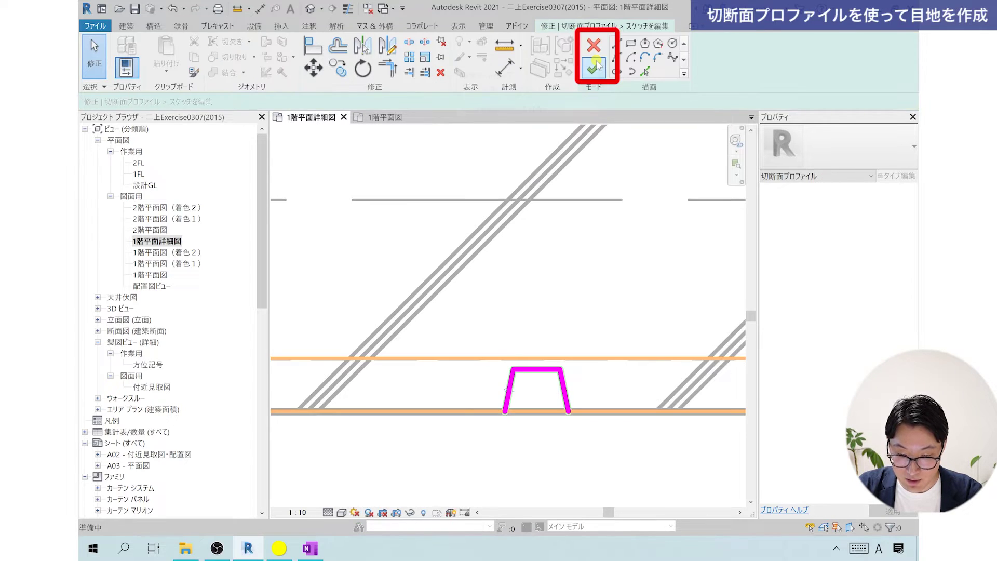
scroll(534, 294, down, 1)
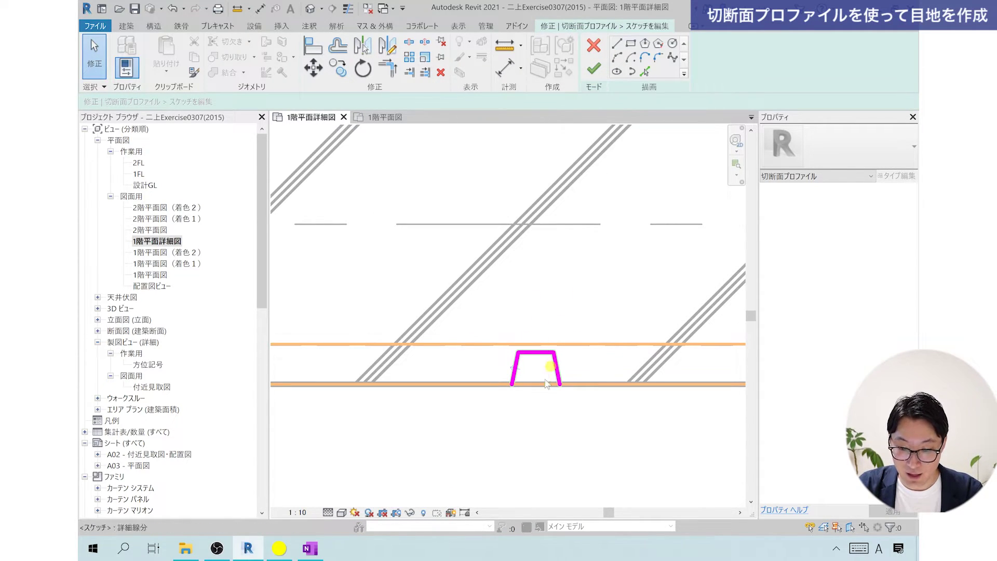
scroll(546, 385, up, 1)
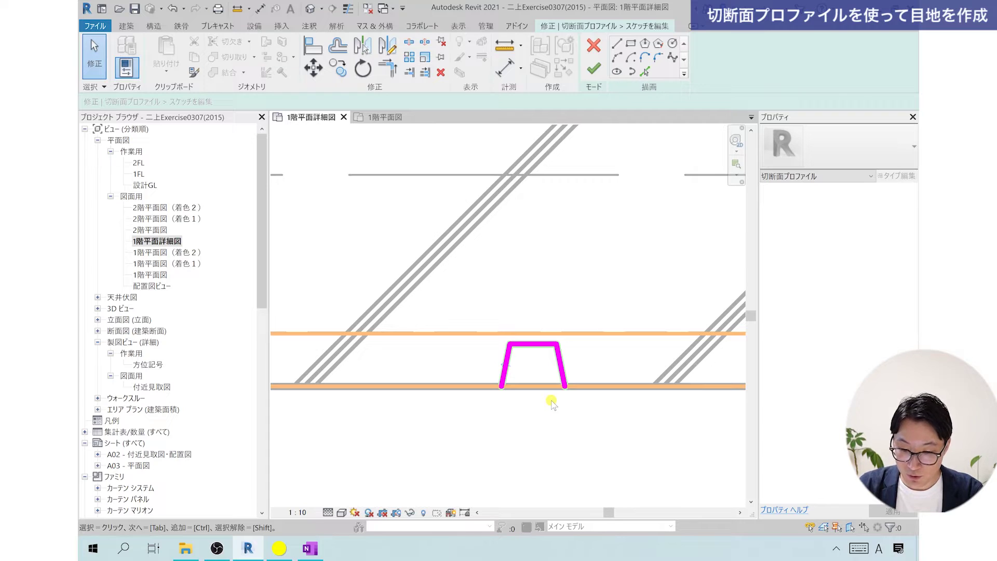
scroll(509, 378, up, 3)
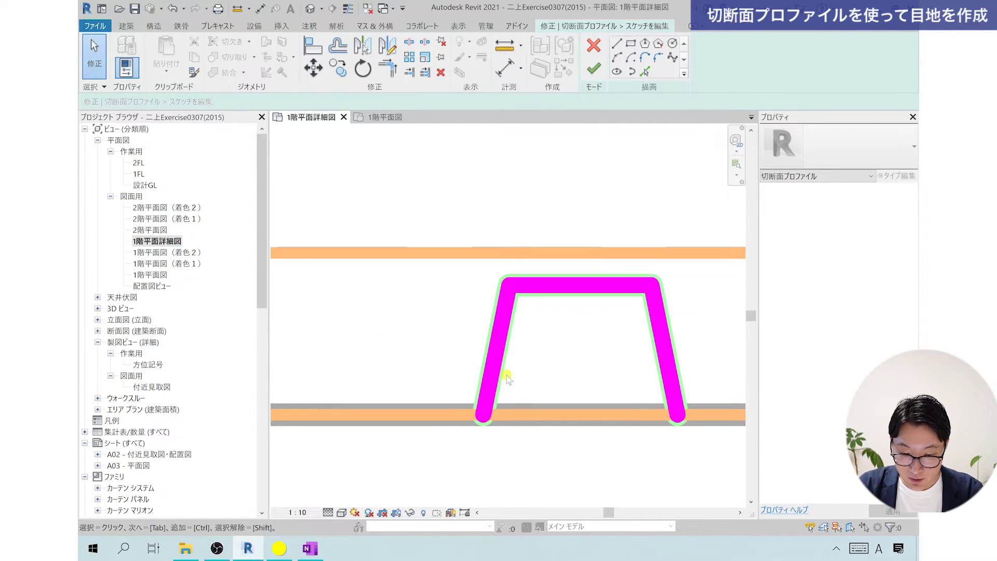
scroll(508, 378, down, 2)
scroll(506, 379, down, 1)
key(t)
key(r)
scroll(506, 379, up, 1)
scroll(504, 380, down, 1)
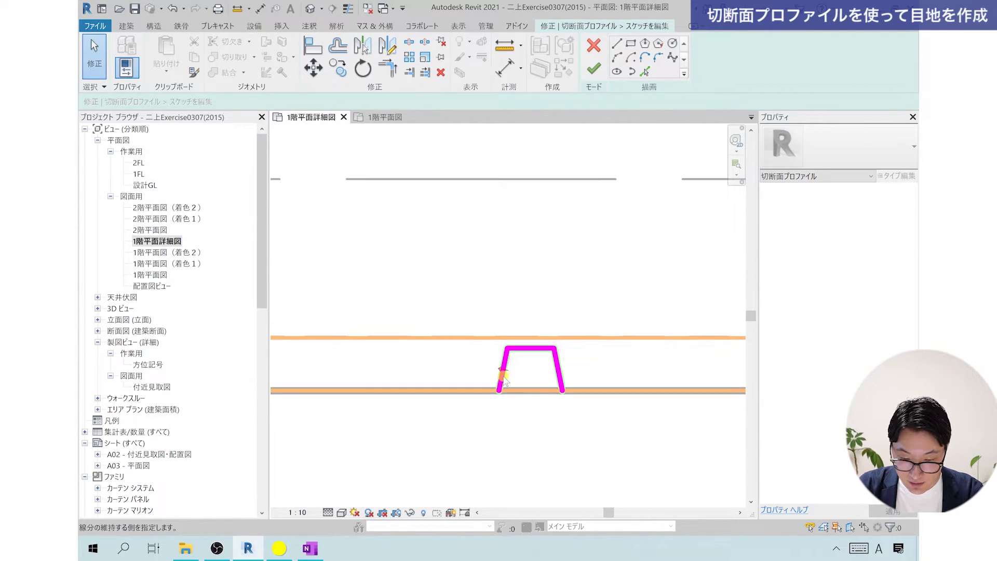
key(Escape)
Step: Turn on Thin Lines so the sketch edges display as fine lines
scroll(521, 382, up, 2)
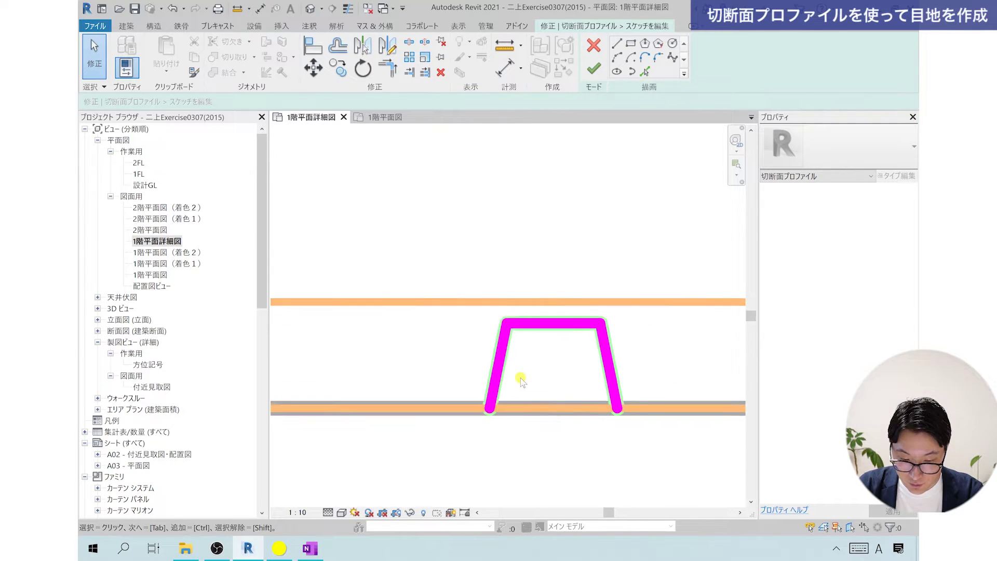
scroll(516, 379, down, 2)
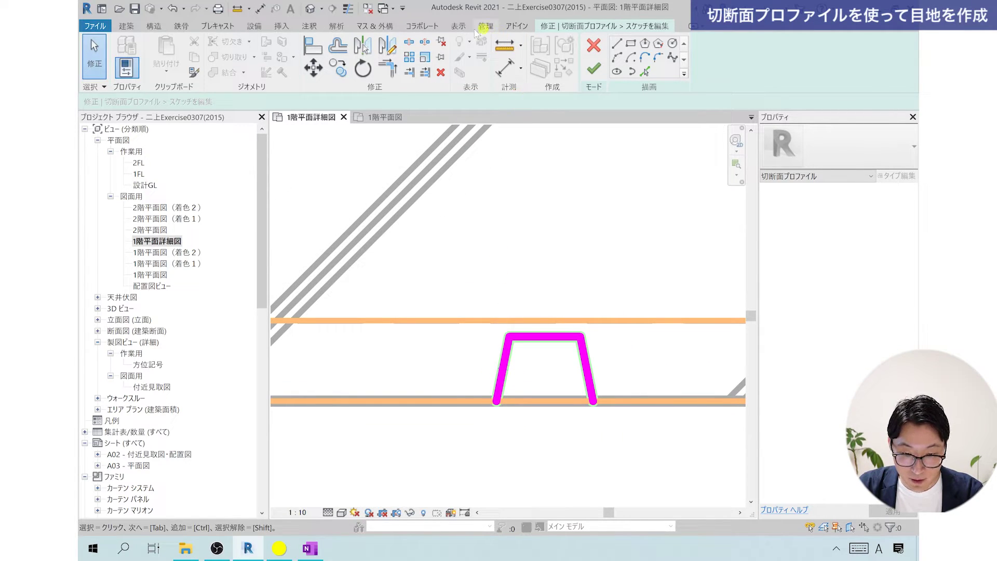
click(458, 26)
click(174, 72)
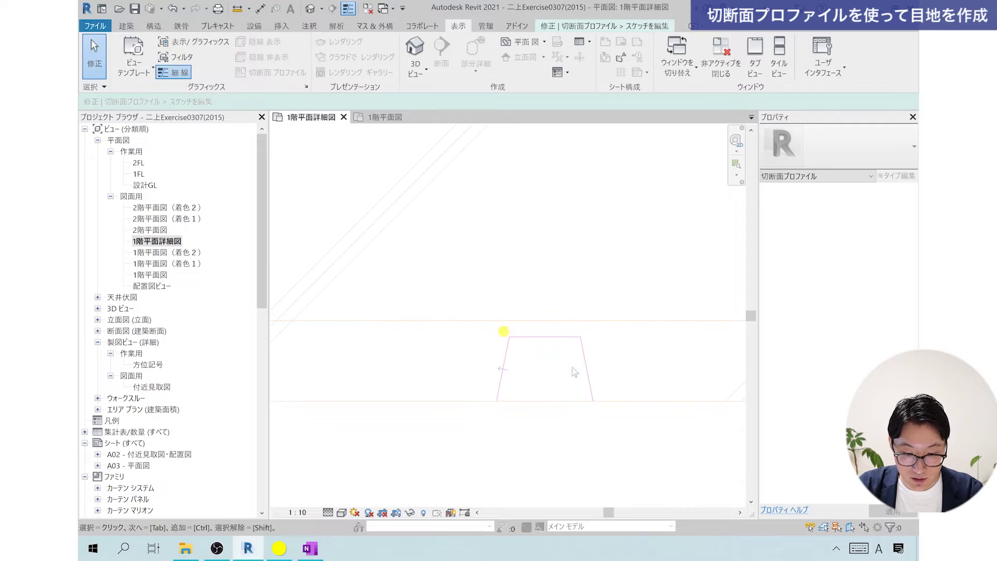
Step: Trim a trapezoid sketch edge to a corner, keeping the picked side
scroll(502, 381, up, 1)
scroll(501, 375, up, 2)
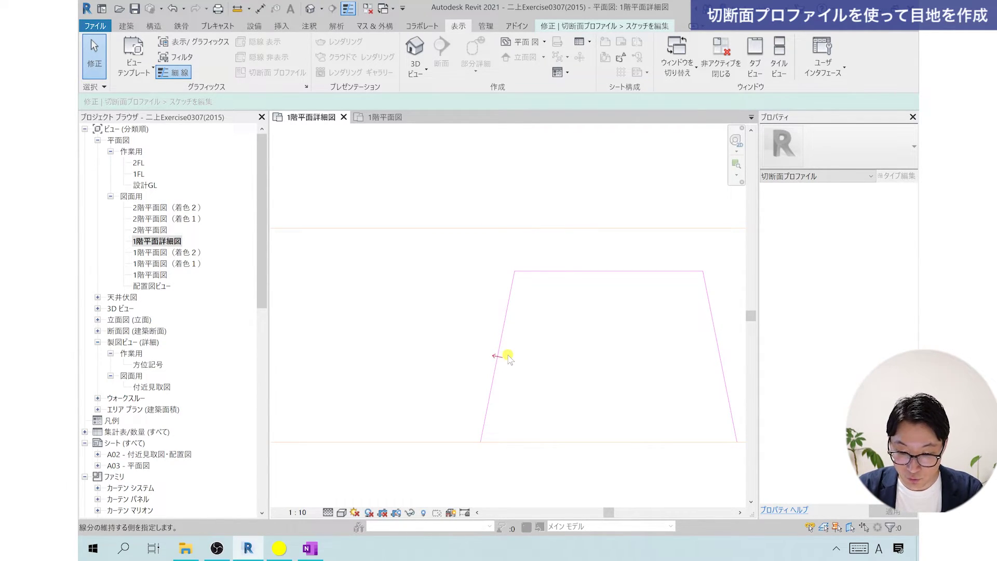
click(508, 358)
scroll(526, 368, down, 1)
scroll(526, 367, down, 1)
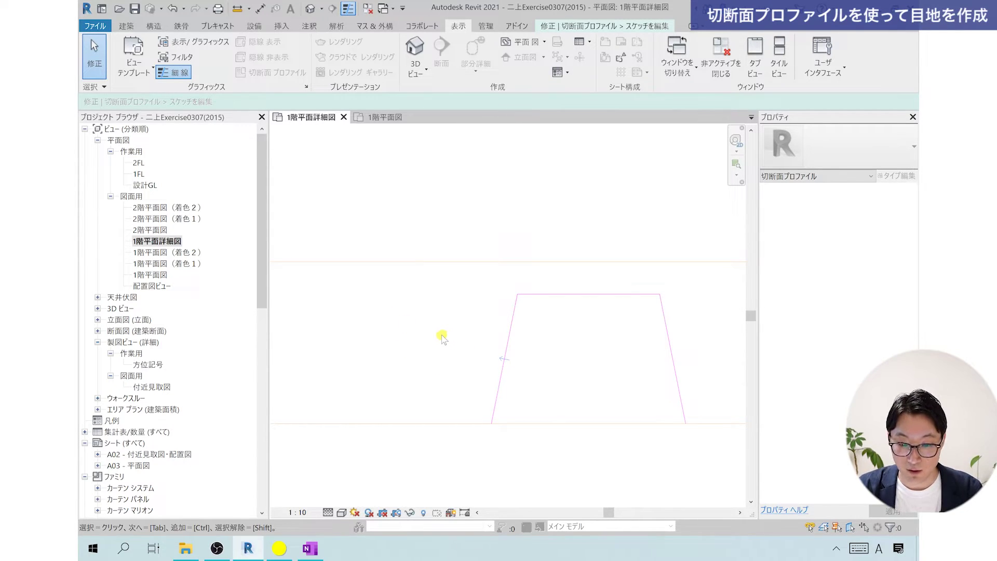
Step: Start and exit TR again, then finish the joint profile sketch
key(t)
key(r)
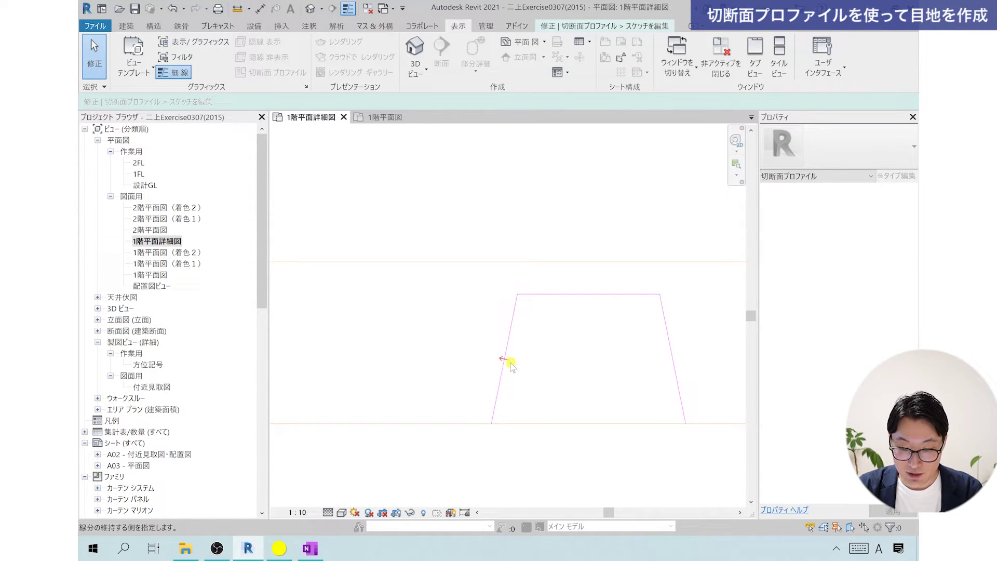
key(Escape)
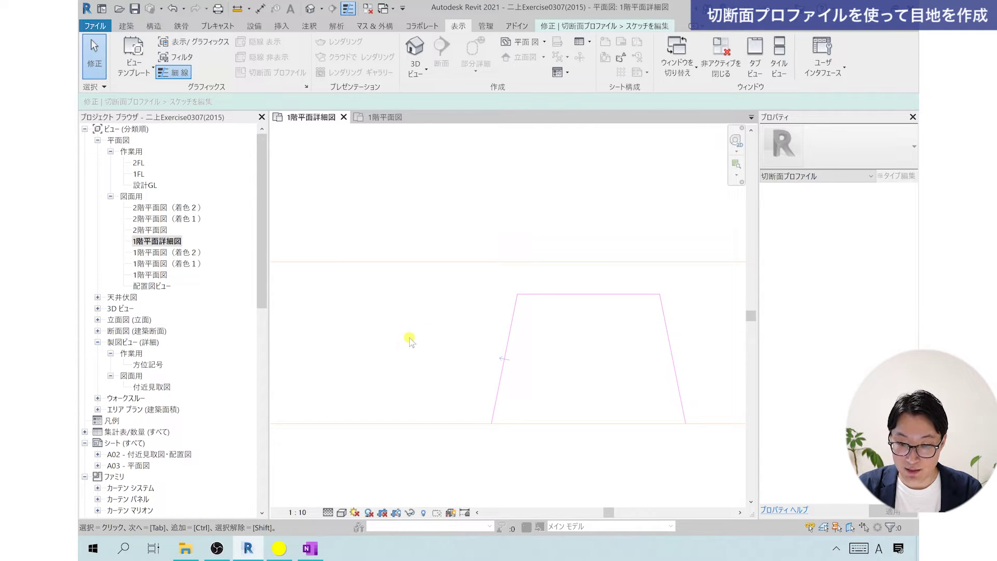
click(549, 27)
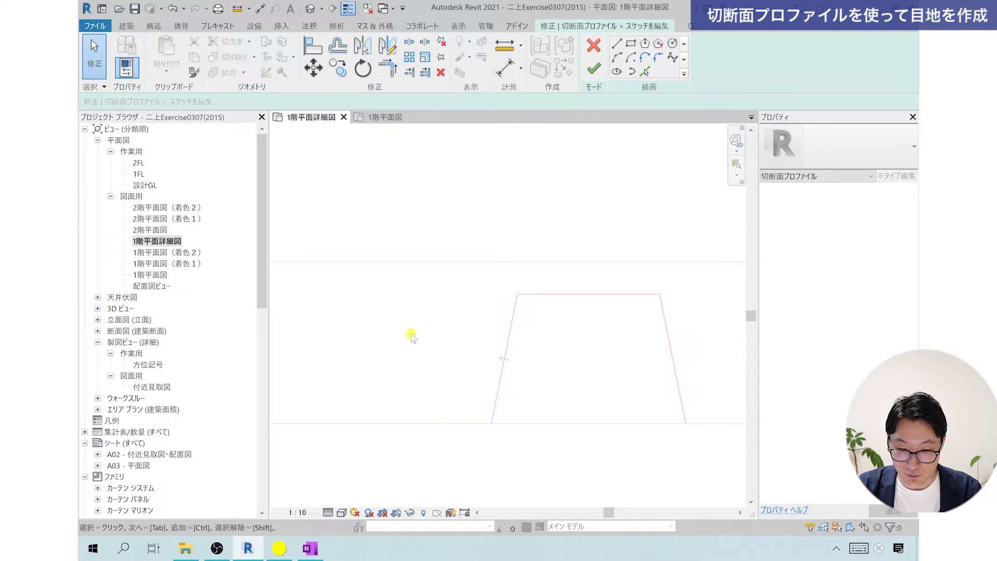
click(593, 68)
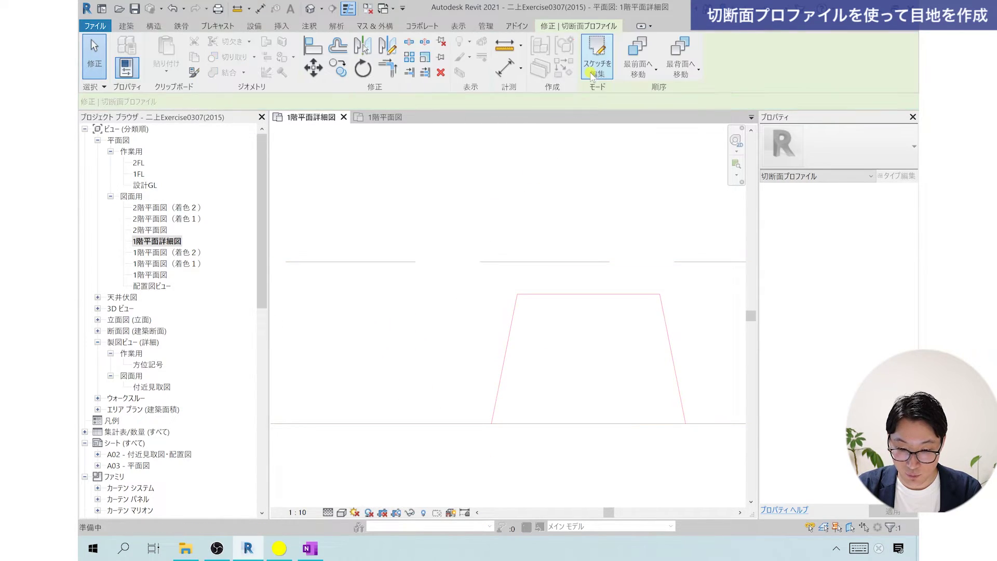
scroll(520, 335, down, 3)
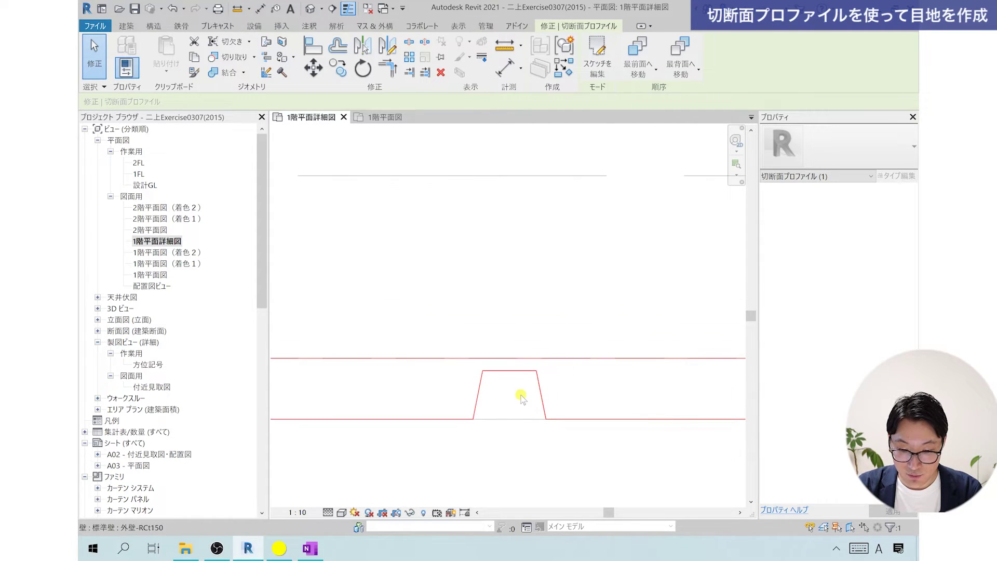
click(425, 337)
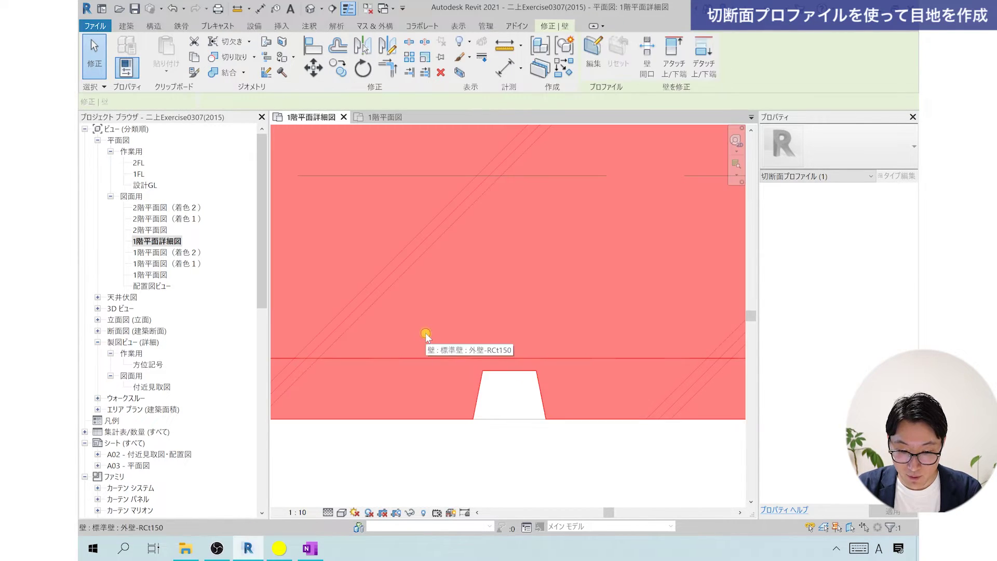
scroll(476, 448, down, 2)
middle_drag(475, 438, 504, 411)
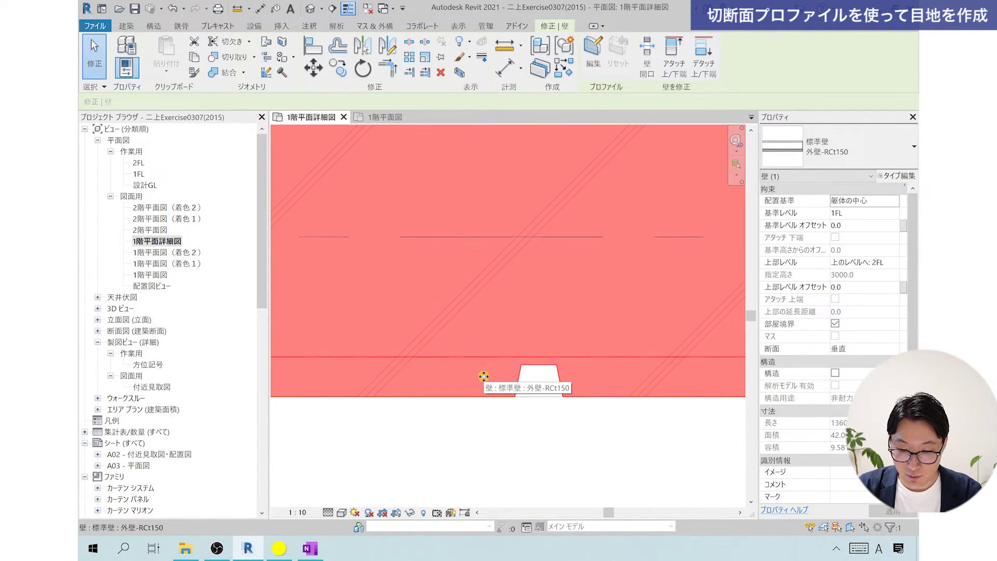
click(517, 388)
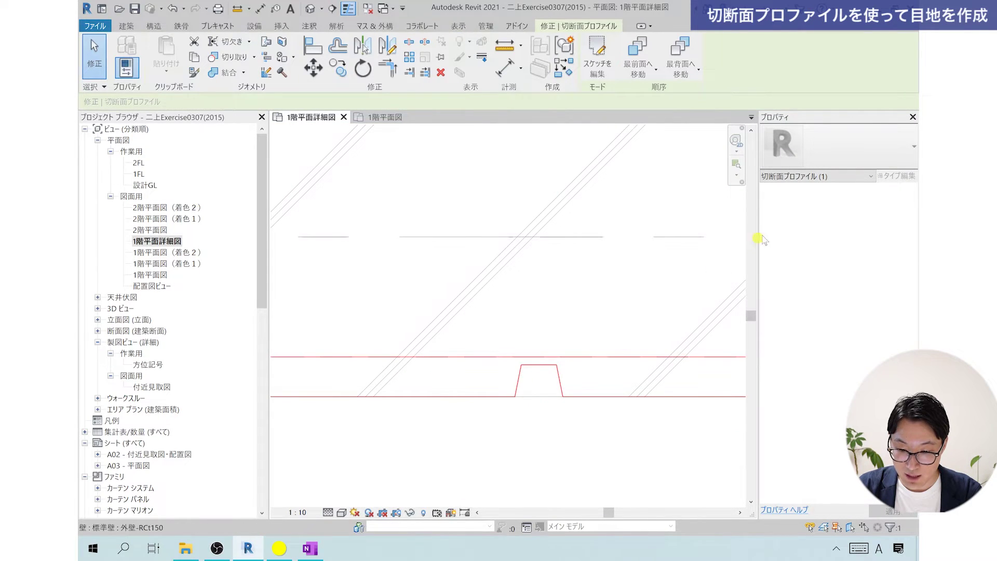
click(598, 57)
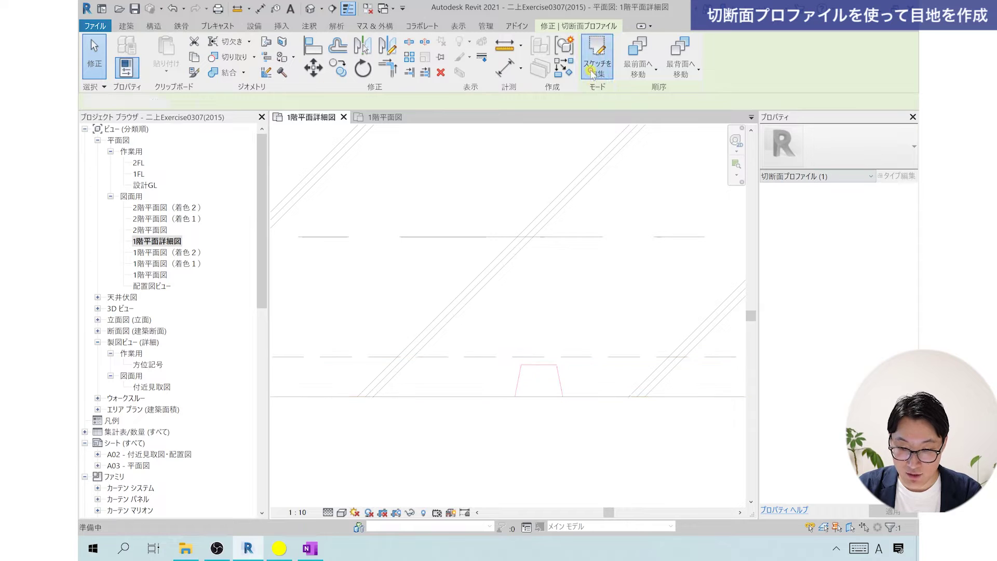
key(t)
key(r)
scroll(506, 398, up, 3)
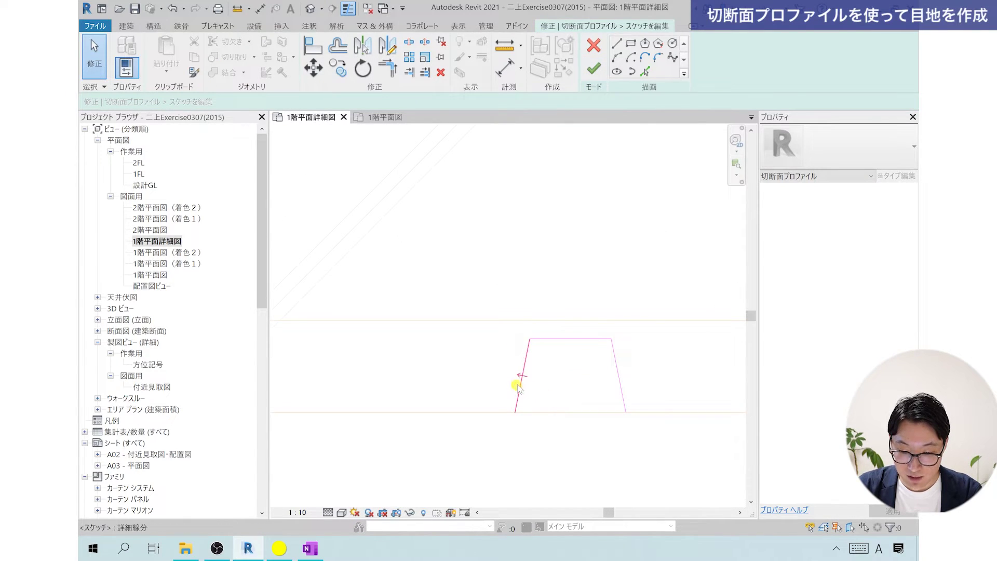
key(Escape)
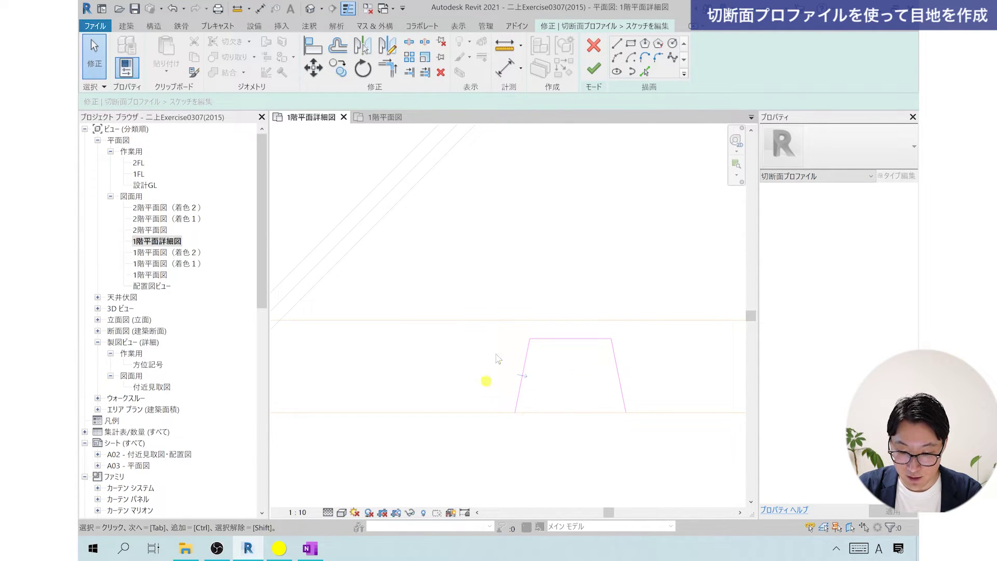
scroll(534, 398, up, 2)
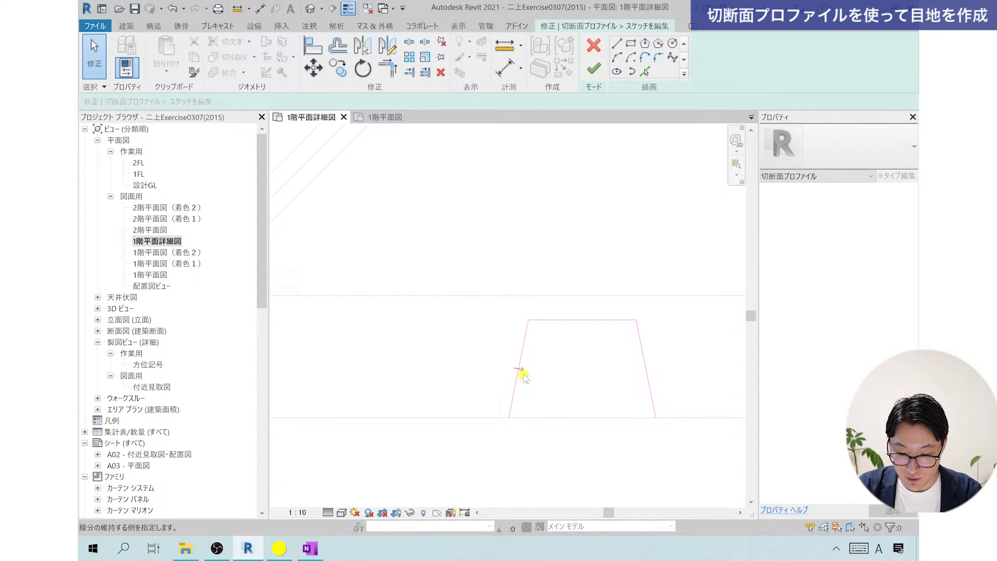
key(t)
key(r)
key(Escape)
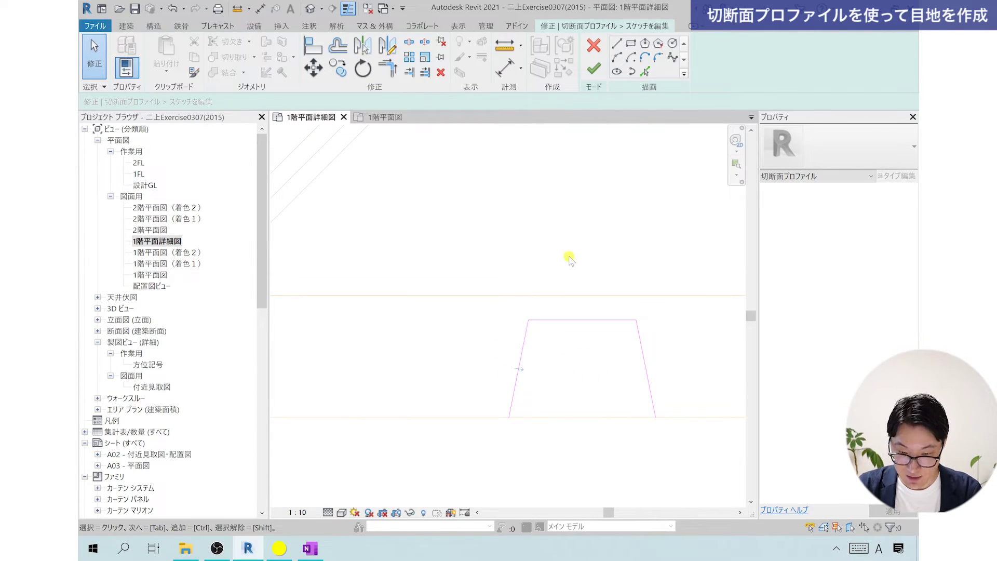
click(594, 68)
scroll(468, 388, down, 3)
click(453, 322)
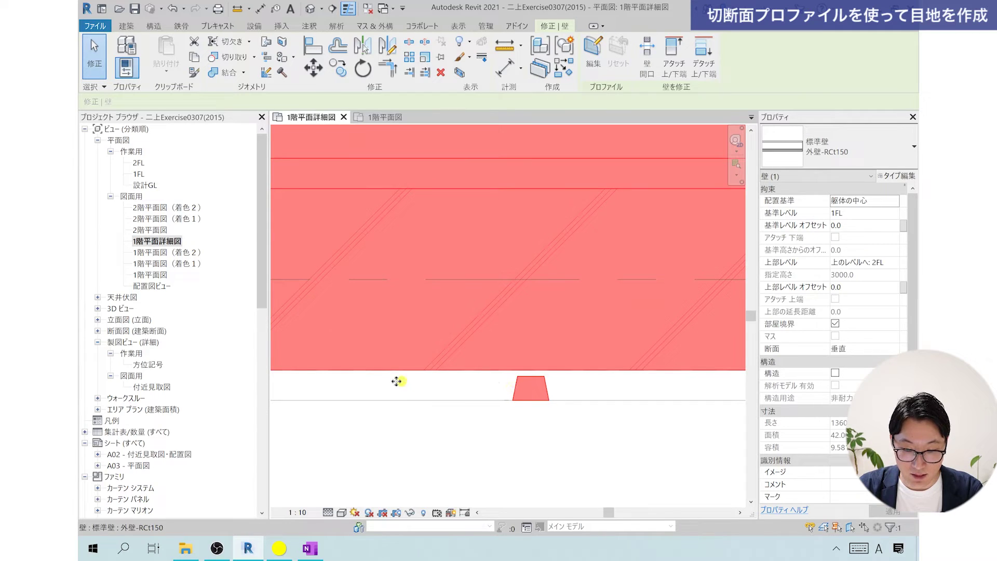
click(524, 395)
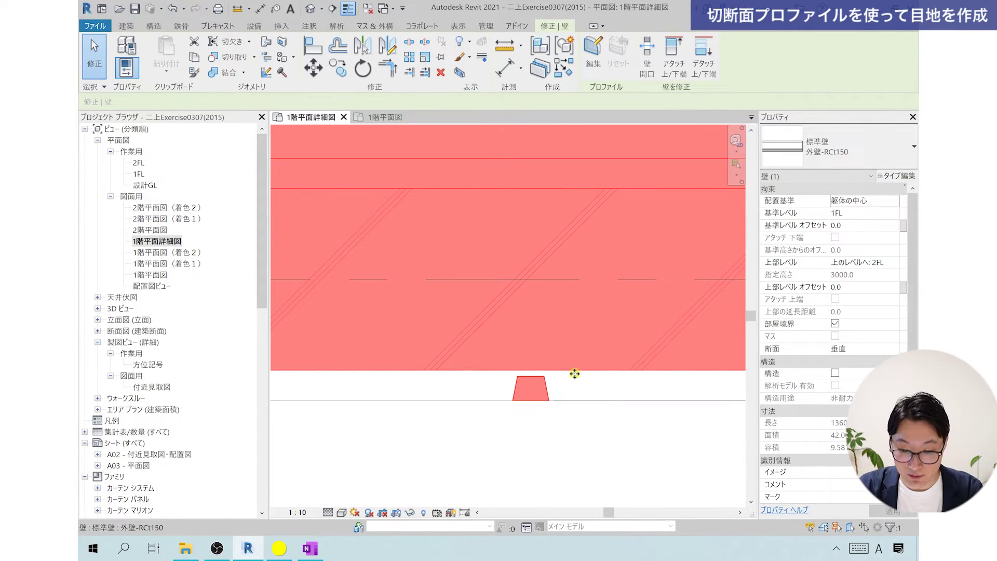
click(564, 401)
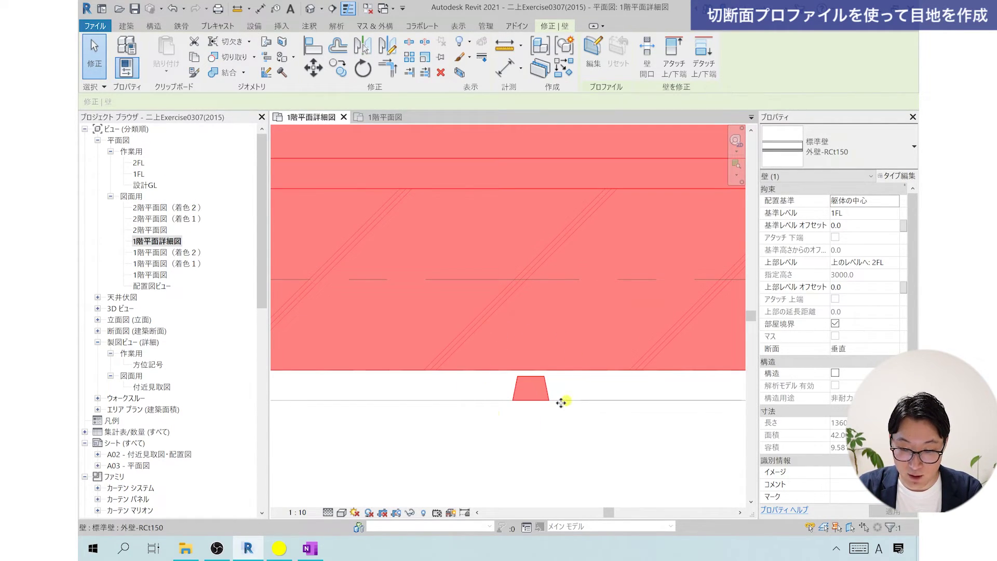
click(531, 372)
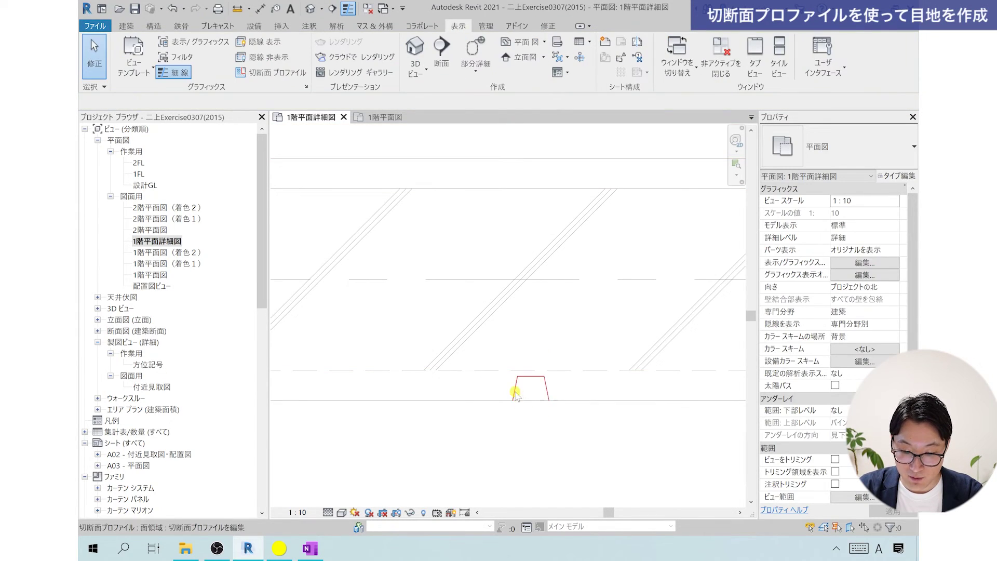
Step: Select the trapezoid cut profile, open its sketch, and finish it
click(538, 418)
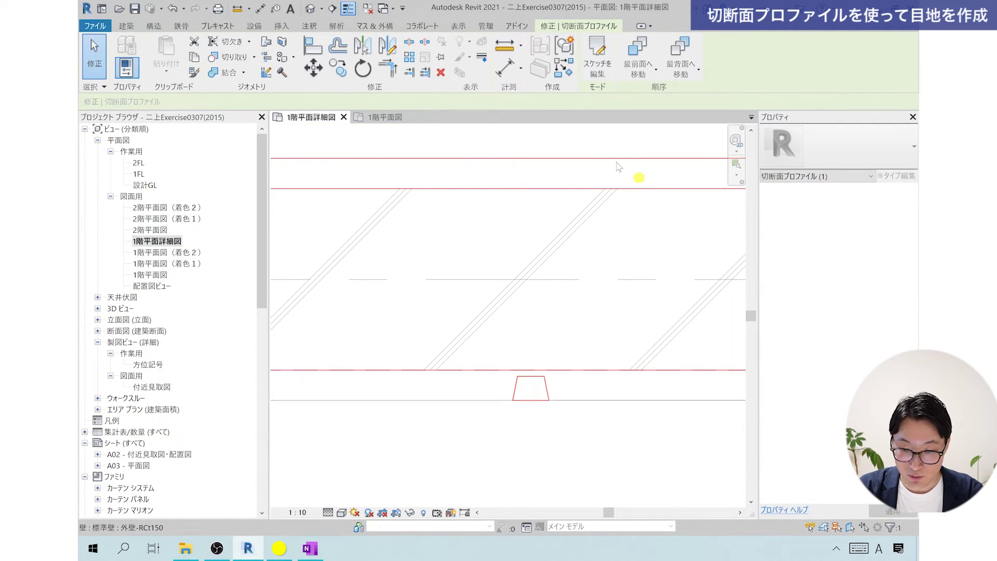
click(599, 78)
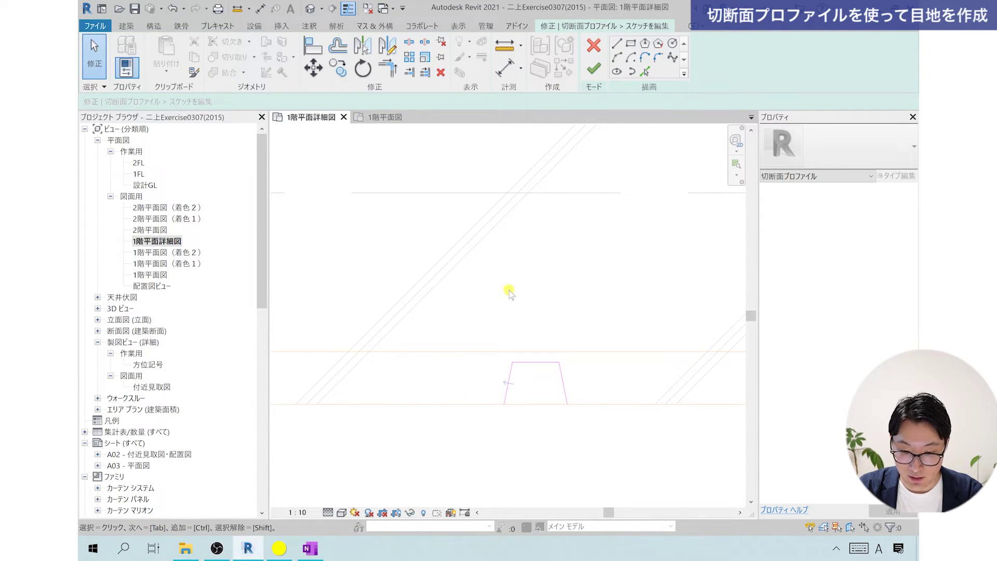
click(593, 68)
Step: Select the 外壁-RCt150 wall and zoom to inspect the trapezoid notch
scroll(557, 348, down, 3)
click(506, 331)
scroll(519, 431, down, 3)
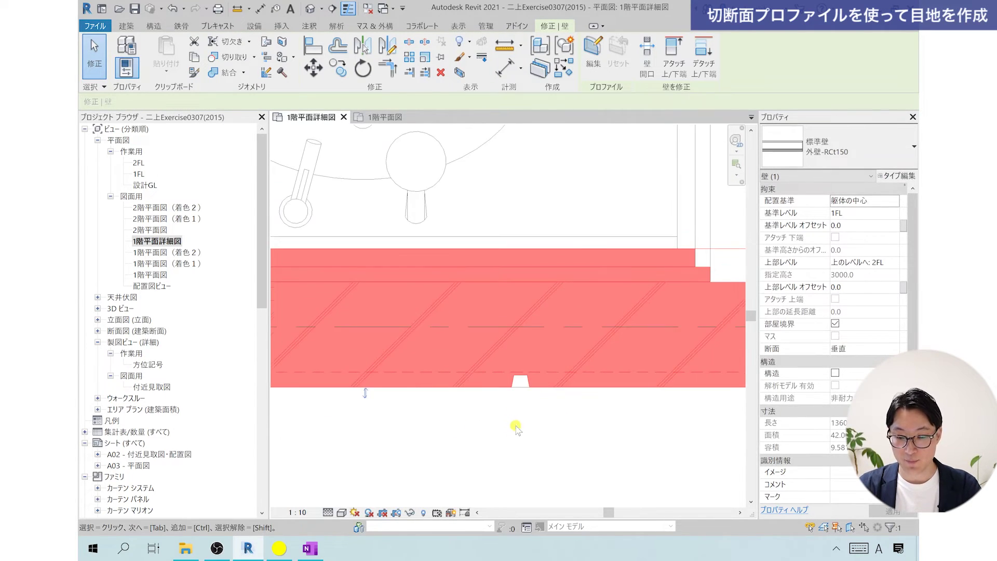
scroll(527, 436, down, 1)
scroll(527, 435, up, 2)
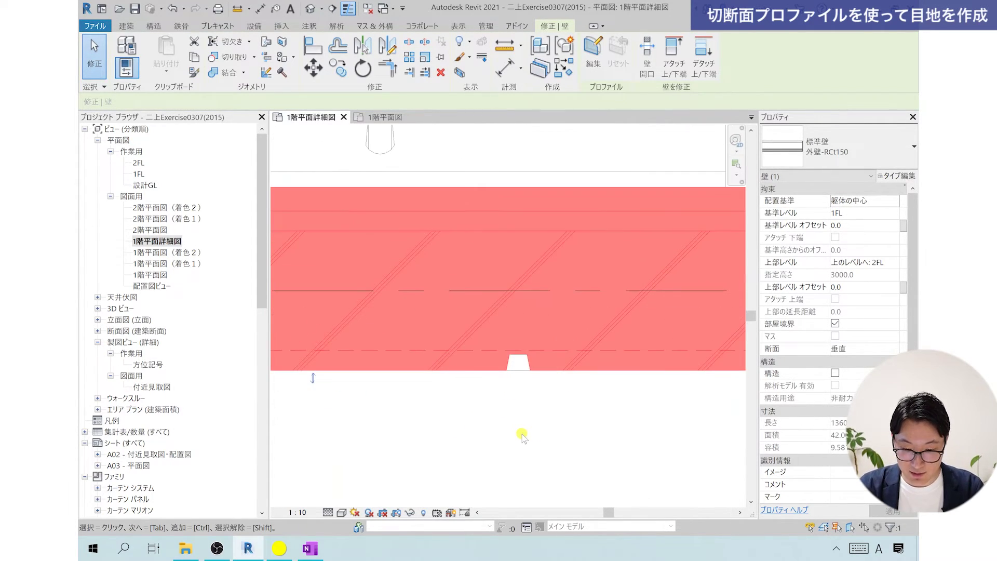
scroll(523, 436, down, 1)
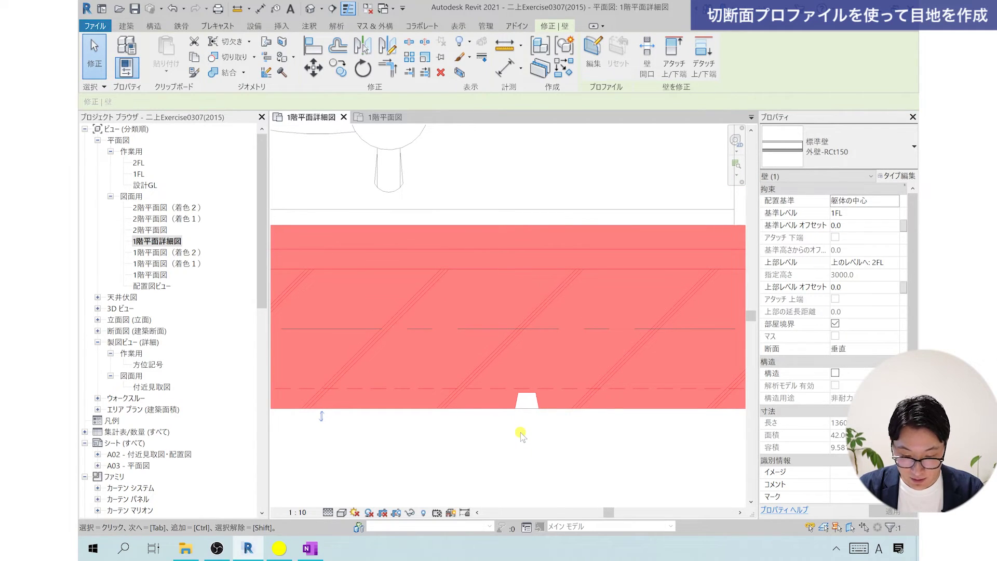
Step: Turn off Thin Lines to show true lineweights, then switch to the 1階平面図 view
key(Escape)
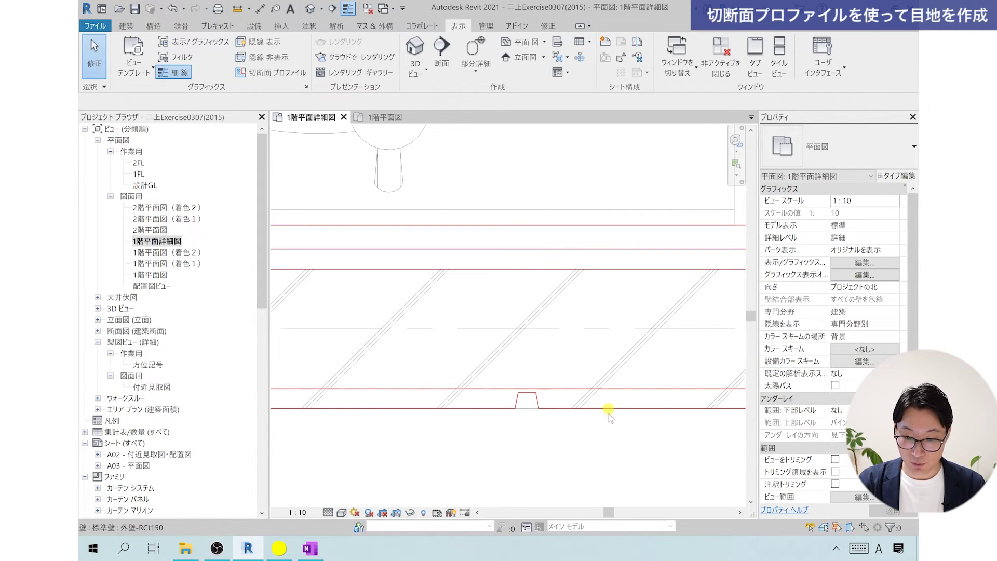
scroll(586, 412, up, 1)
click(158, 73)
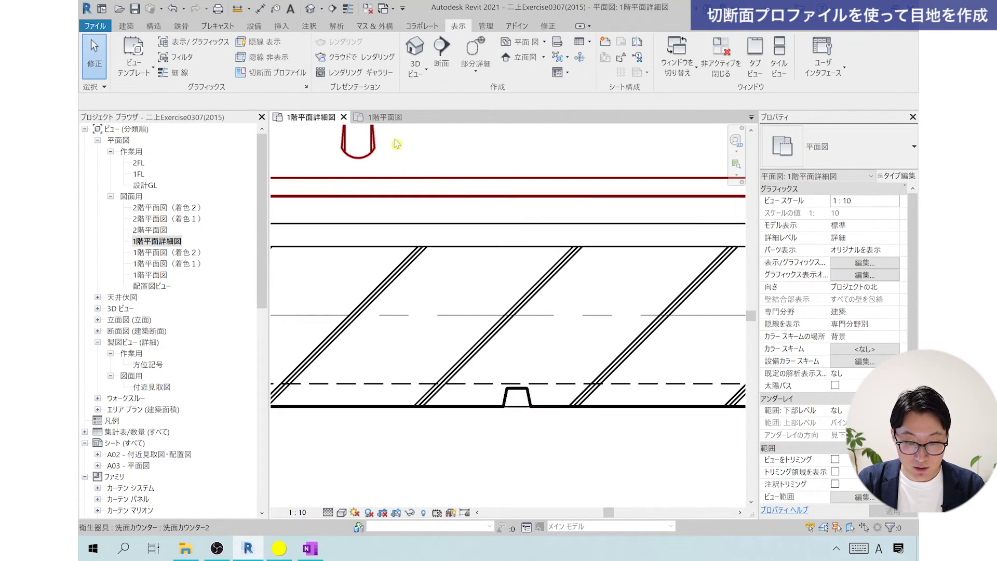
click(385, 117)
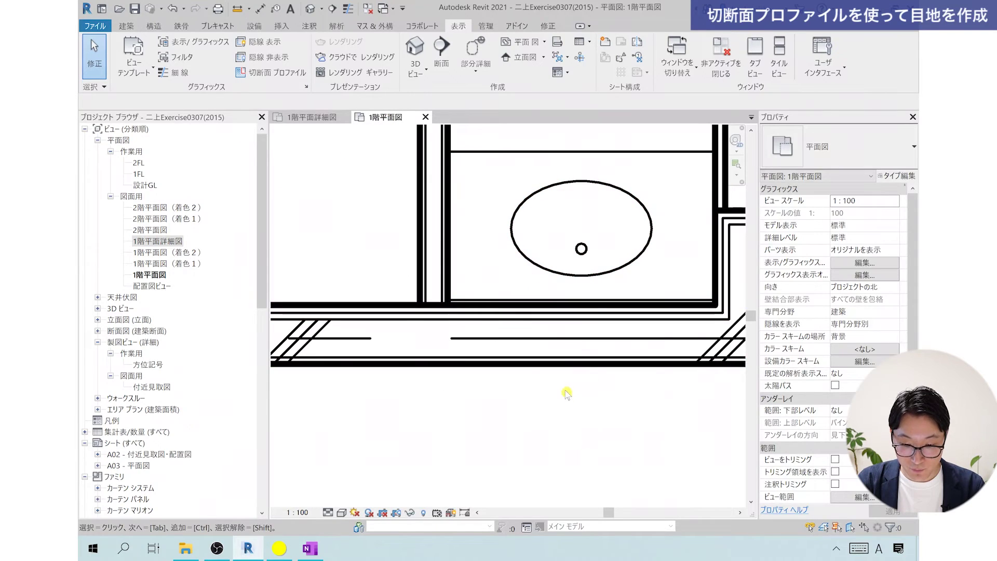
Step: Return to the 1階平面詳細図 view, then open the default {3D} view
scroll(454, 388, up, 1)
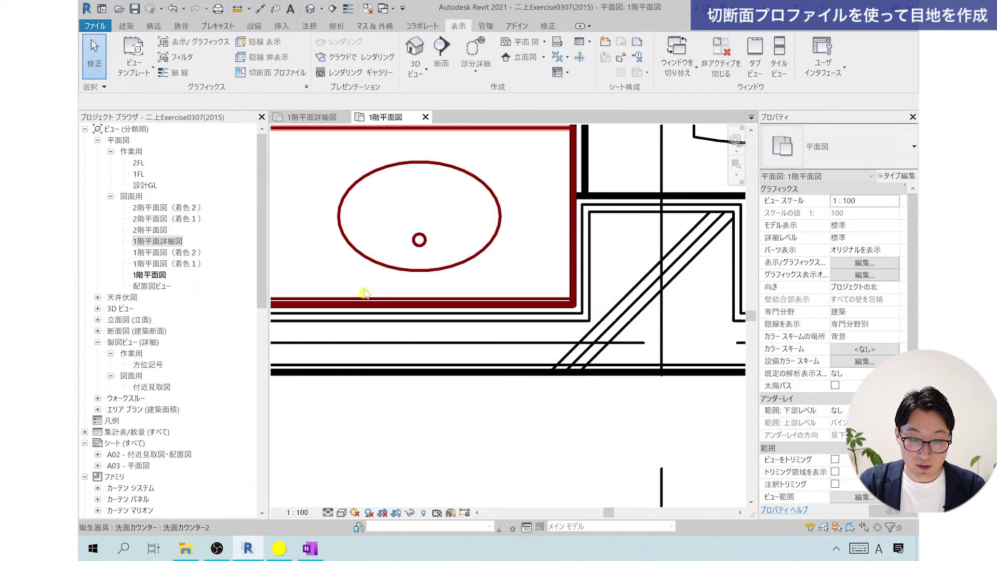
click(310, 118)
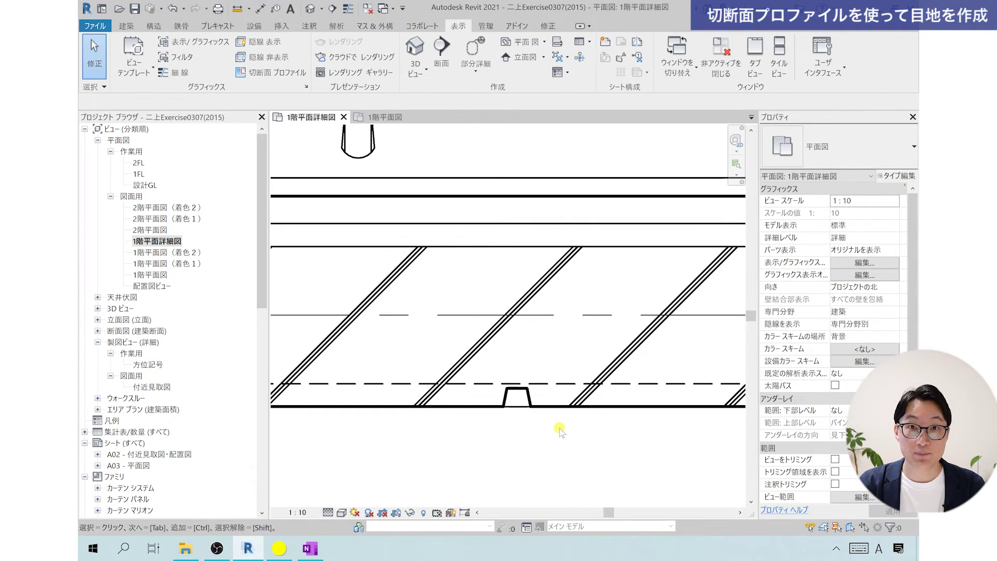
click(415, 47)
Step: Zoom and pan the 3D view to bring the exterior RC wall into view
scroll(527, 282, up, 5)
mouse_move(517, 408)
middle_down()
mouse_move(536, 368)
mouse_move(596, 411)
mouse_move(534, 364)
mouse_move(545, 434)
middle_up()
scroll(585, 386, up, 5)
scroll(535, 364, up, 3)
scroll(556, 353, up, 3)
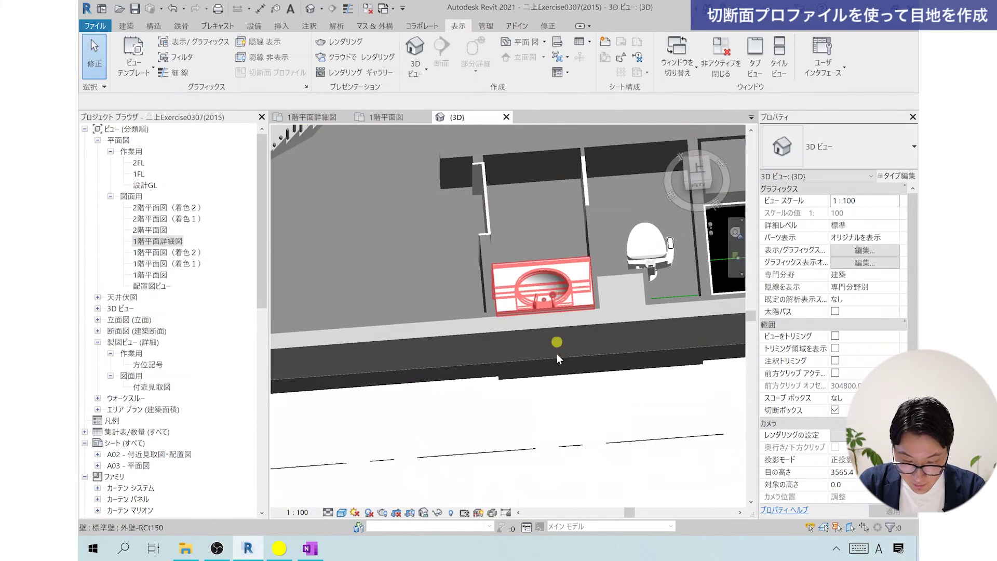
scroll(556, 351, up, 2)
Step: Orbit the wall and trapezoid joint from above and below, then return to the 1階平面詳細図 plan
shift+middle_drag(557, 351, 596, 370)
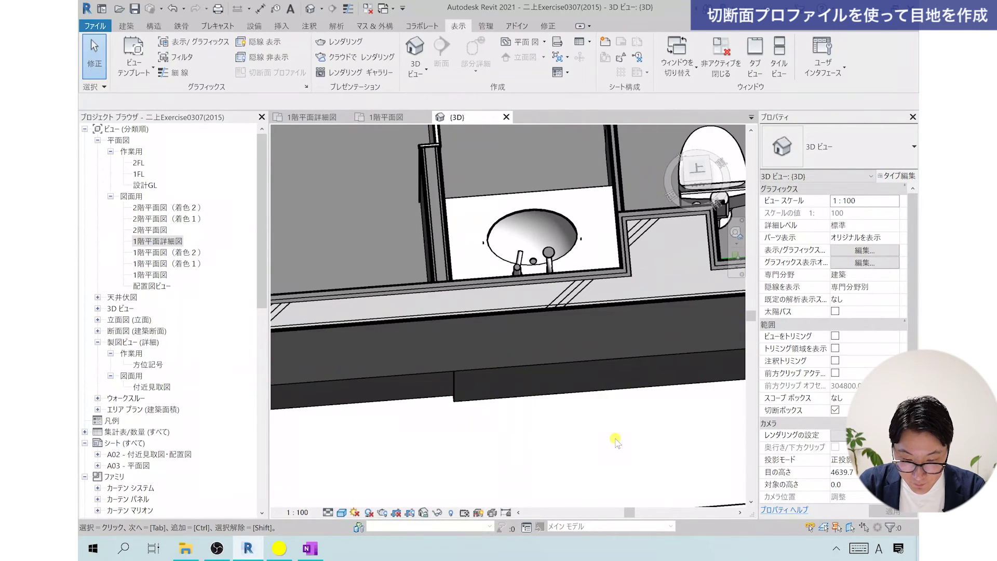
mouse_move(615, 439)
shift+middle_down()
mouse_move(609, 423)
mouse_move(614, 454)
mouse_move(614, 396)
mouse_move(559, 264)
shift+middle_up()
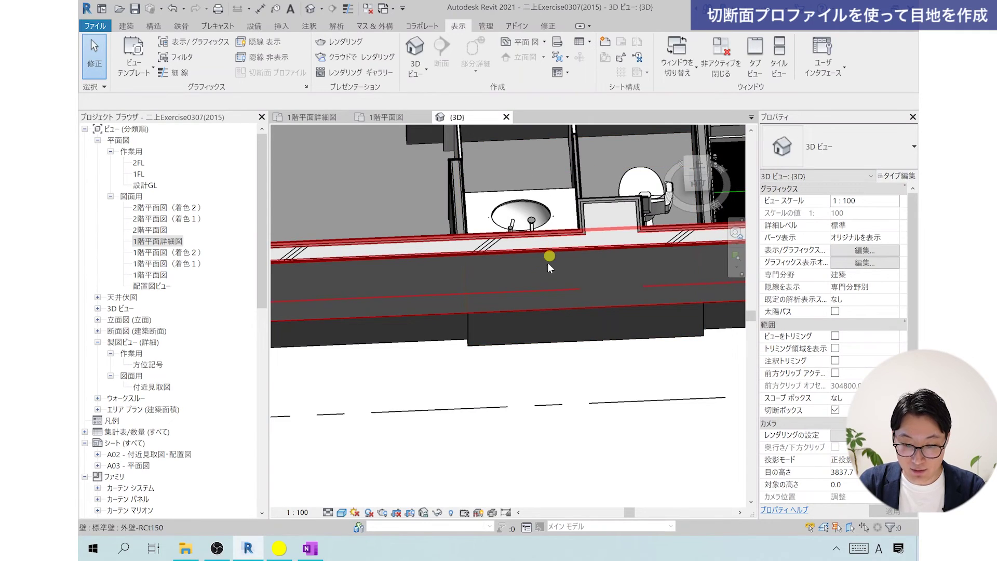
mouse_move(560, 300)
shift+middle_down()
mouse_move(566, 410)
mouse_move(575, 381)
shift+middle_up()
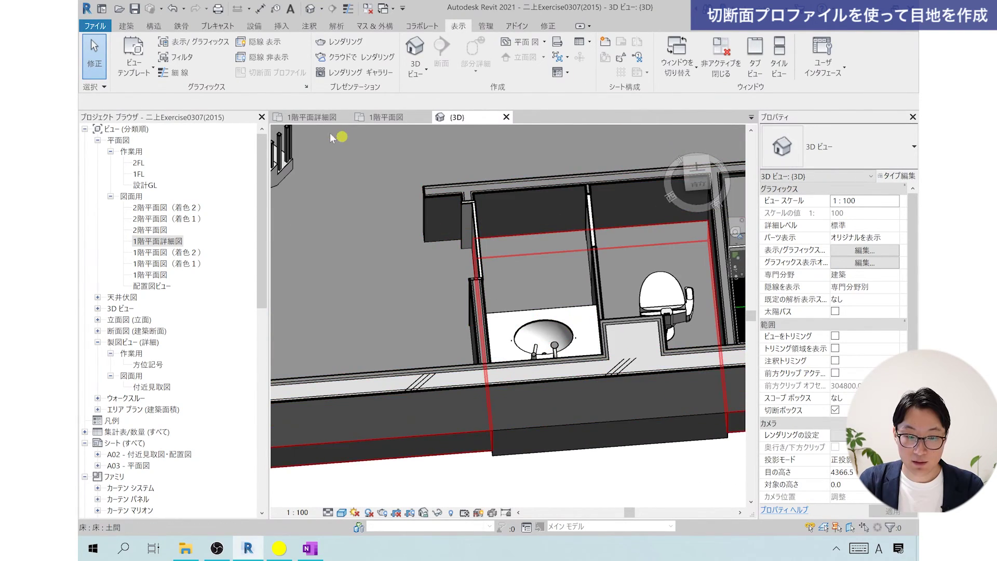
click(319, 119)
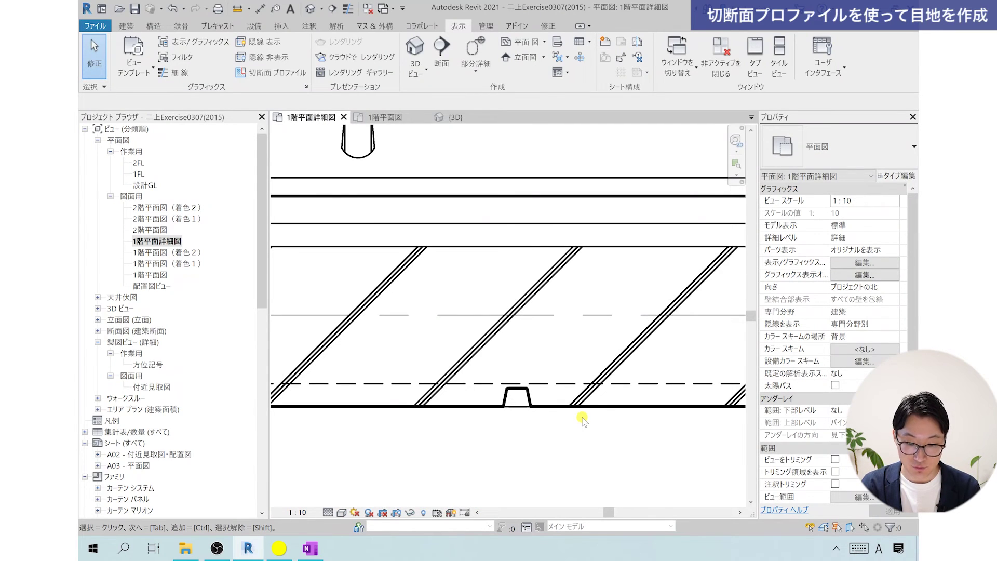